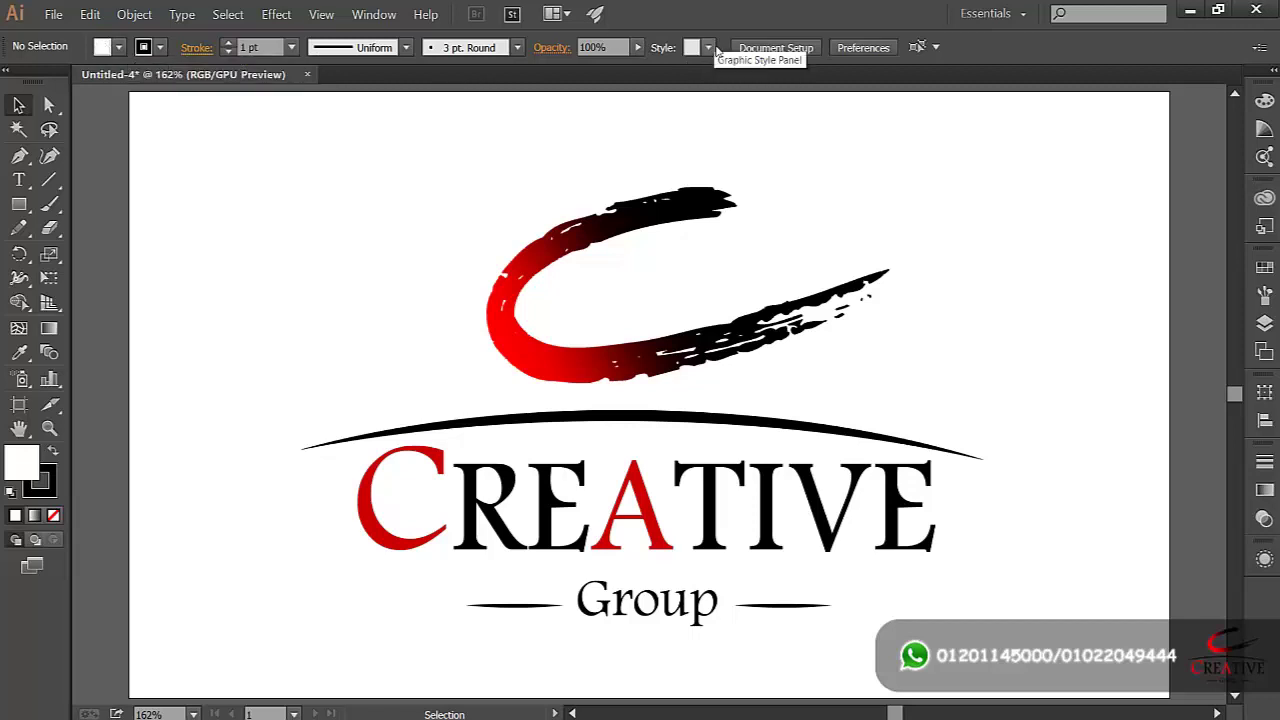
# Step: Try the Type tool, go back to Selection, then pick the Rectangle tool
pyautogui.click(18, 181)
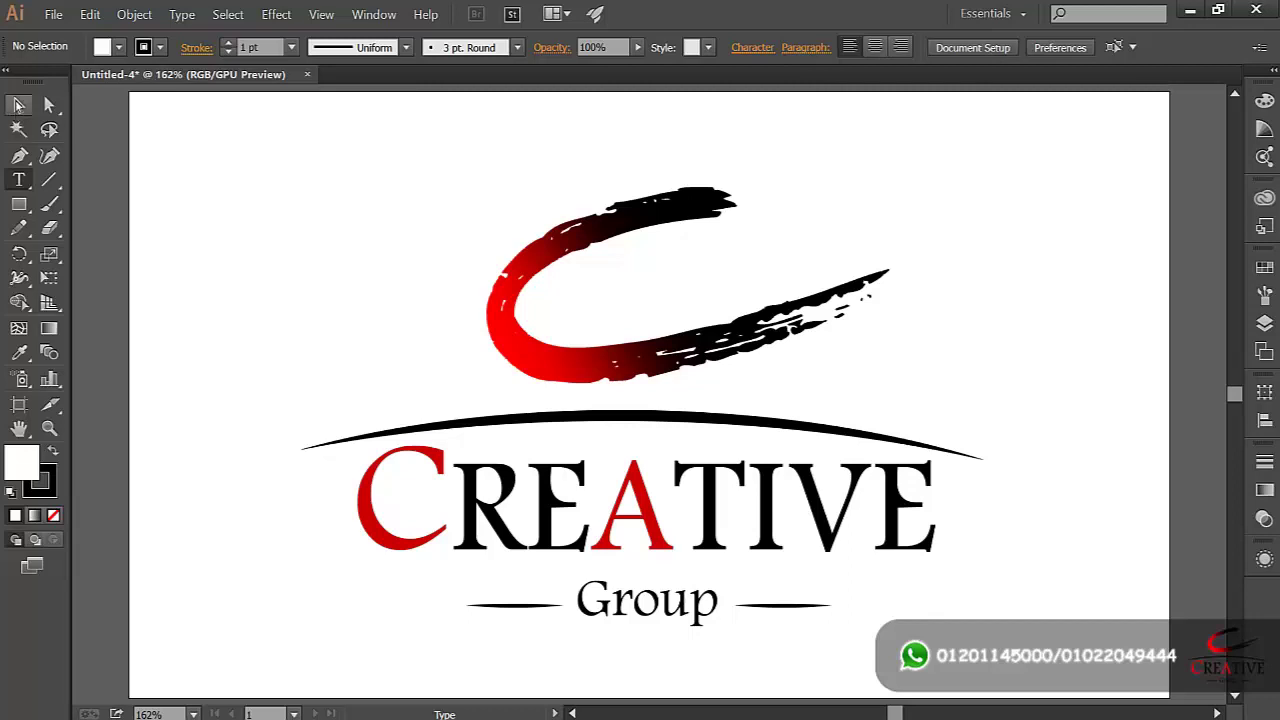
pyautogui.click(18, 105)
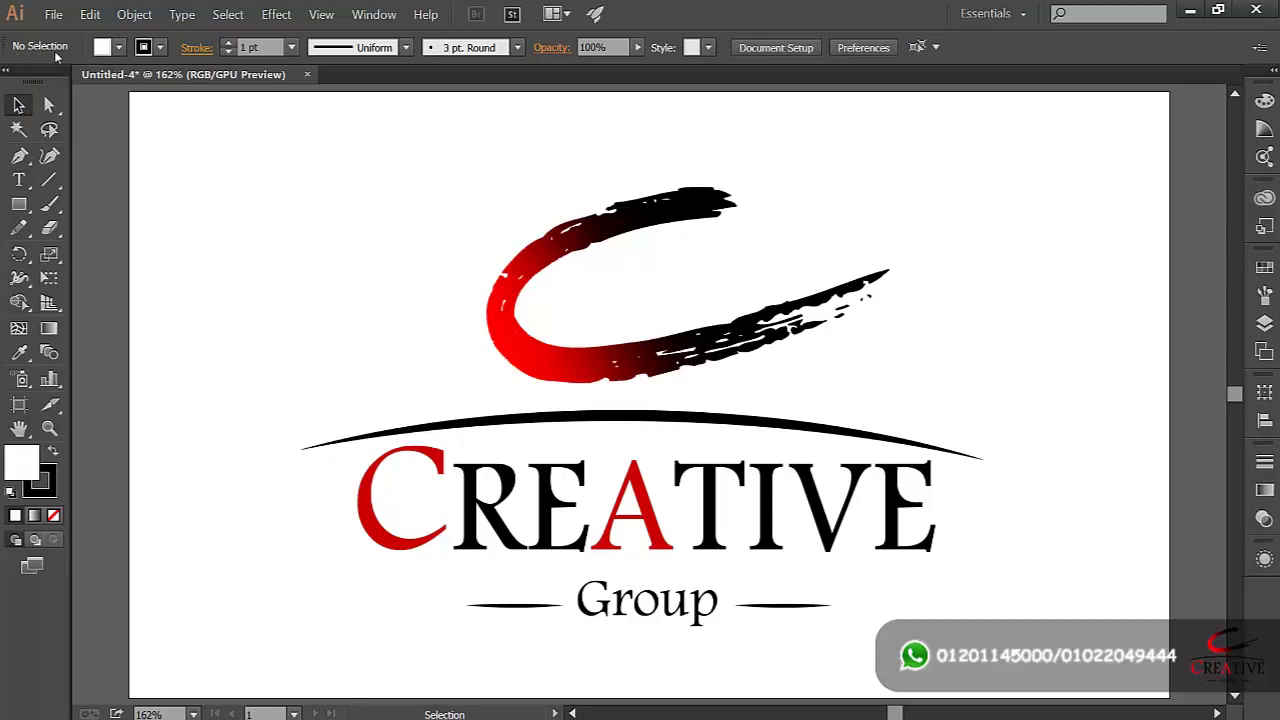
pyautogui.click(20, 204)
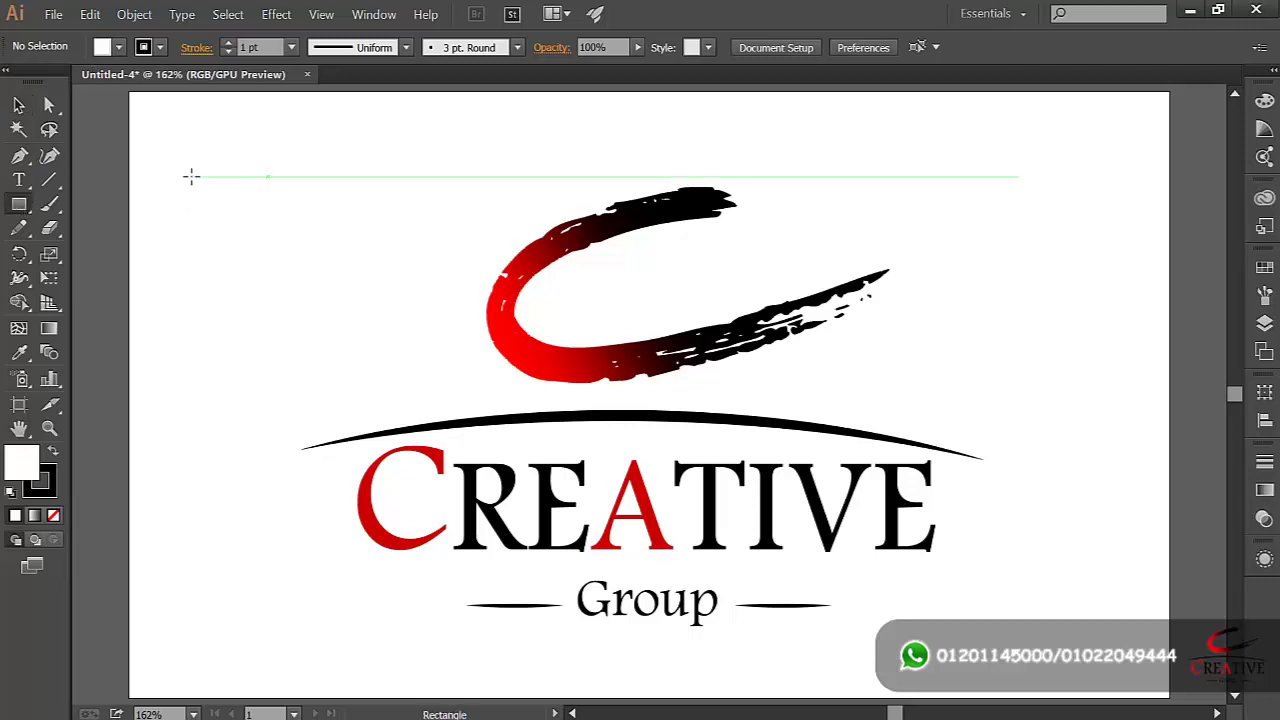
# Step: Draw a test rectangle at upper left and a tall ellipse at the artboard's left
pyautogui.moveTo(191, 177); pyautogui.dragTo(421, 304)
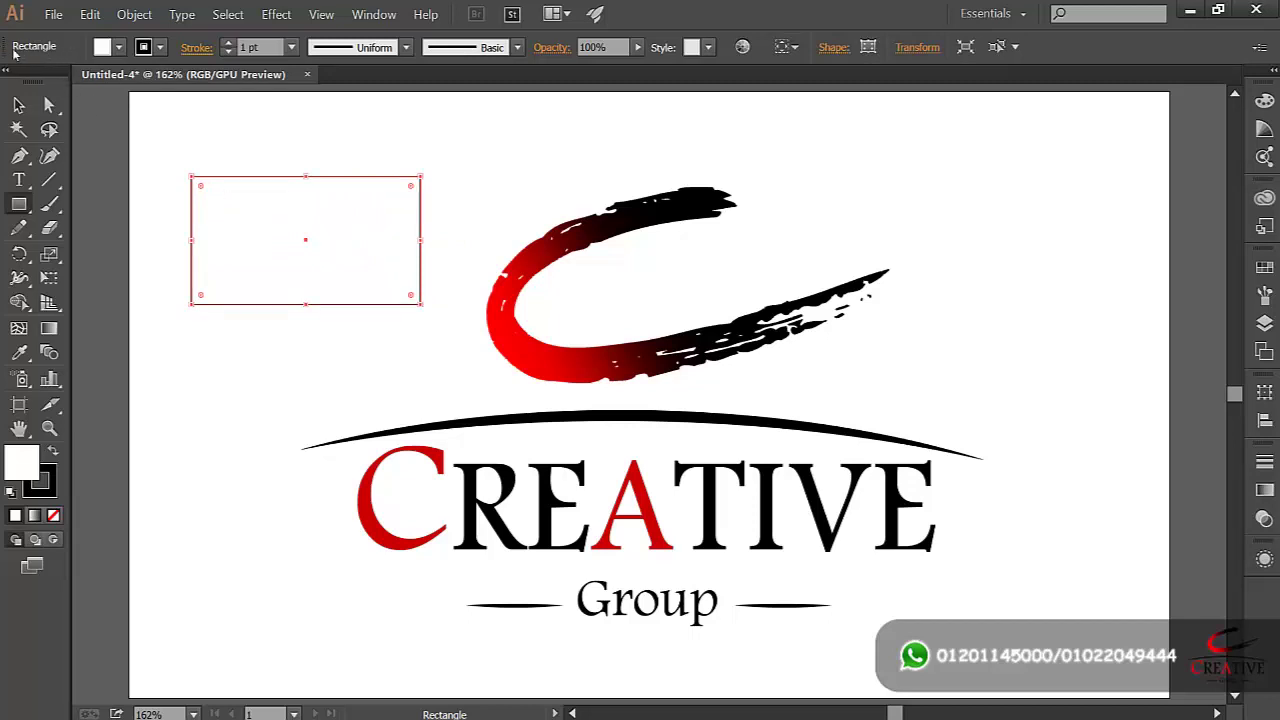
pyautogui.click(19, 205)
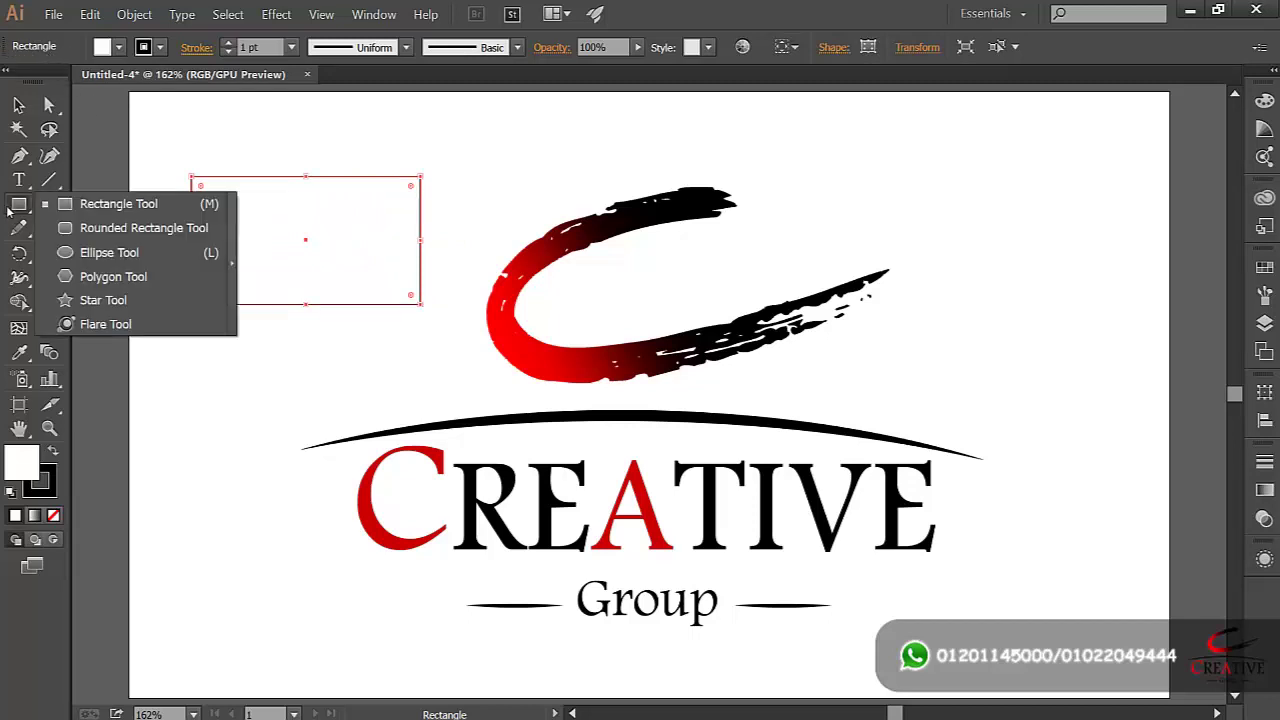
pyautogui.click(109, 252)
pyautogui.moveTo(204, 370); pyautogui.dragTo(290, 596)
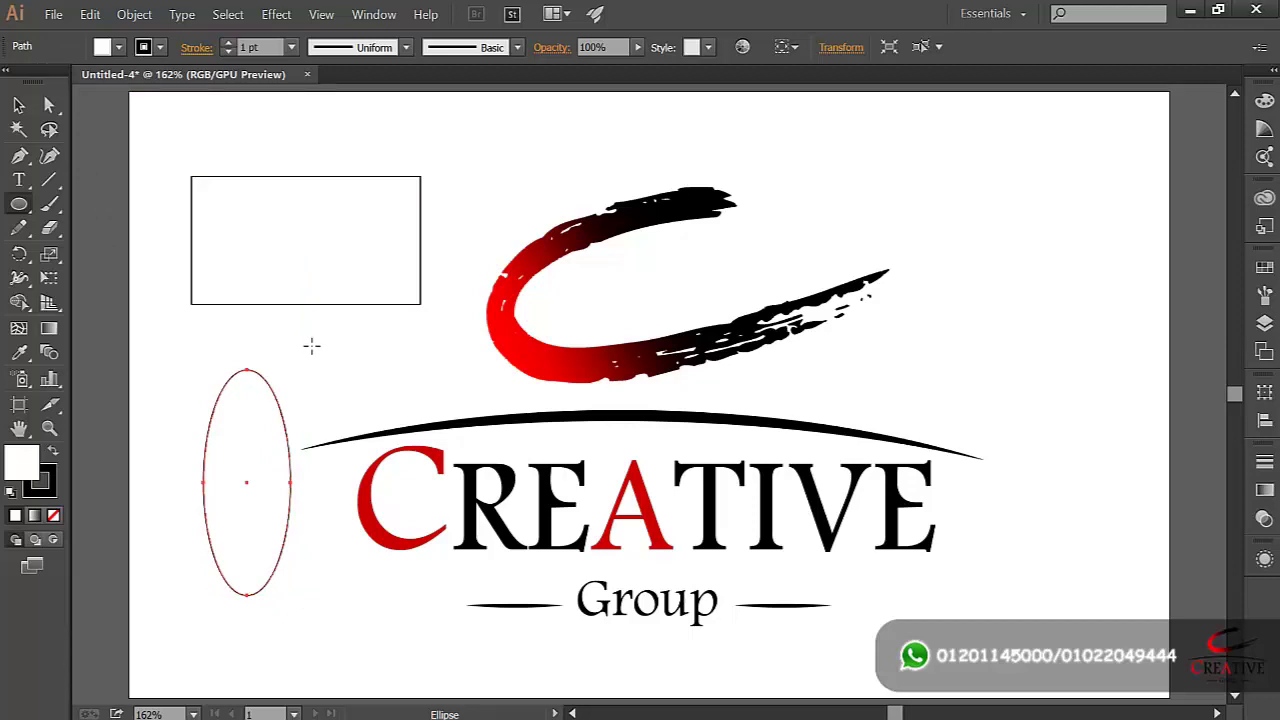
# Step: Select all and delete both shapes, then pull the Control panel off its dock
pyautogui.hotkey('ctrl', 'a')
pyautogui.press('Delete')
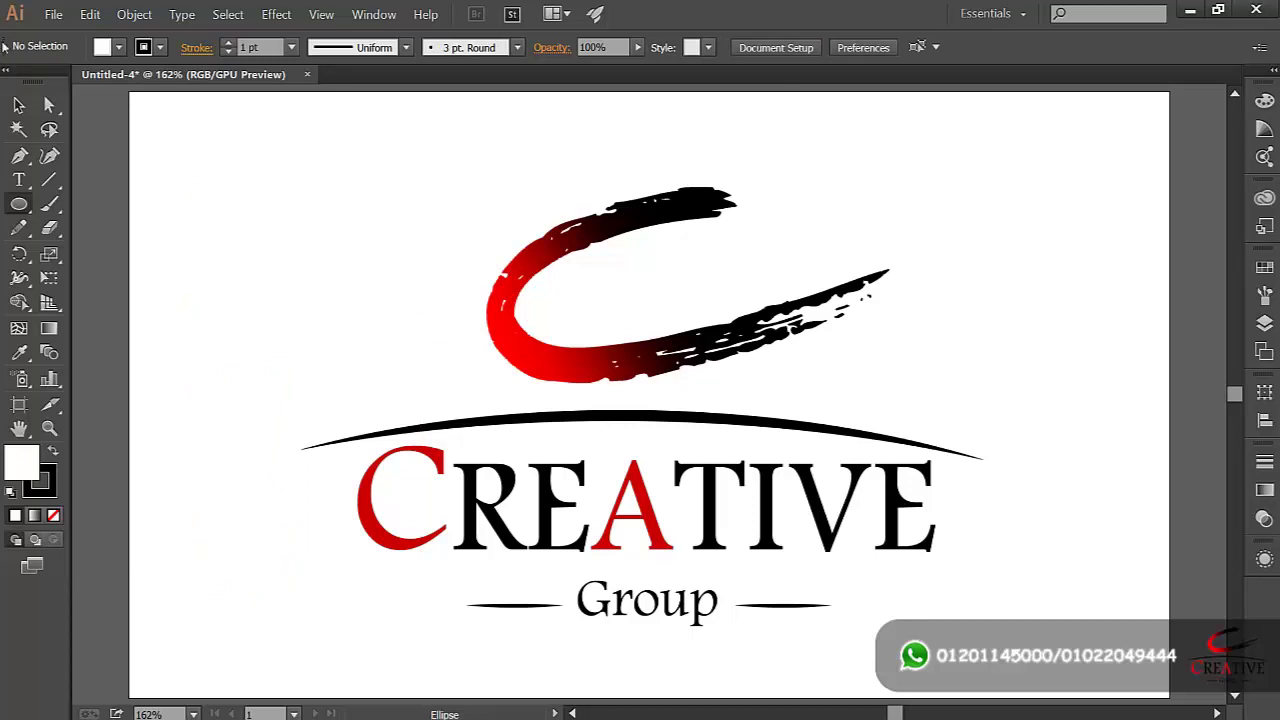
pyautogui.moveTo(4, 46)
pyautogui.mouseDown()
pyautogui.moveTo(20, 287)
pyautogui.moveTo(2, 80)
pyautogui.moveTo(118, 36)
pyautogui.mouseUp()
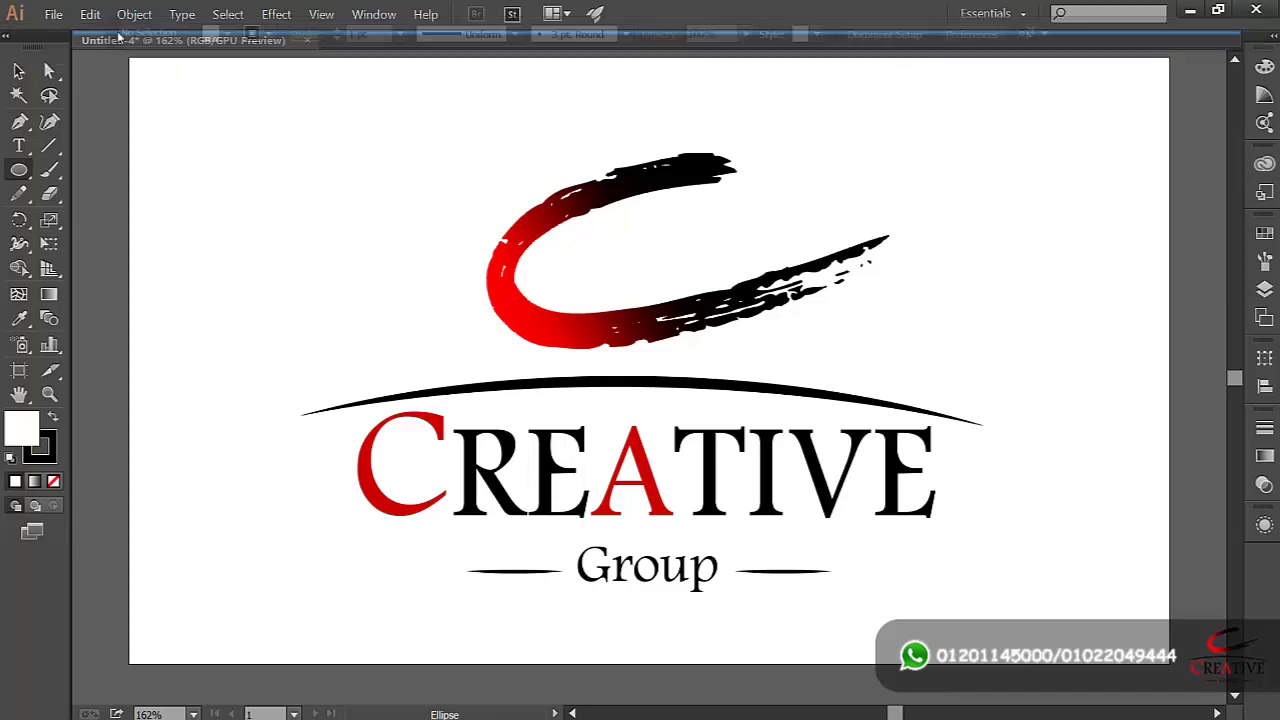
# Step: Redock the Control panel, move it to the window bottom, then back to the top
pyautogui.moveTo(118, 36); pyautogui.dragTo(120, 40)
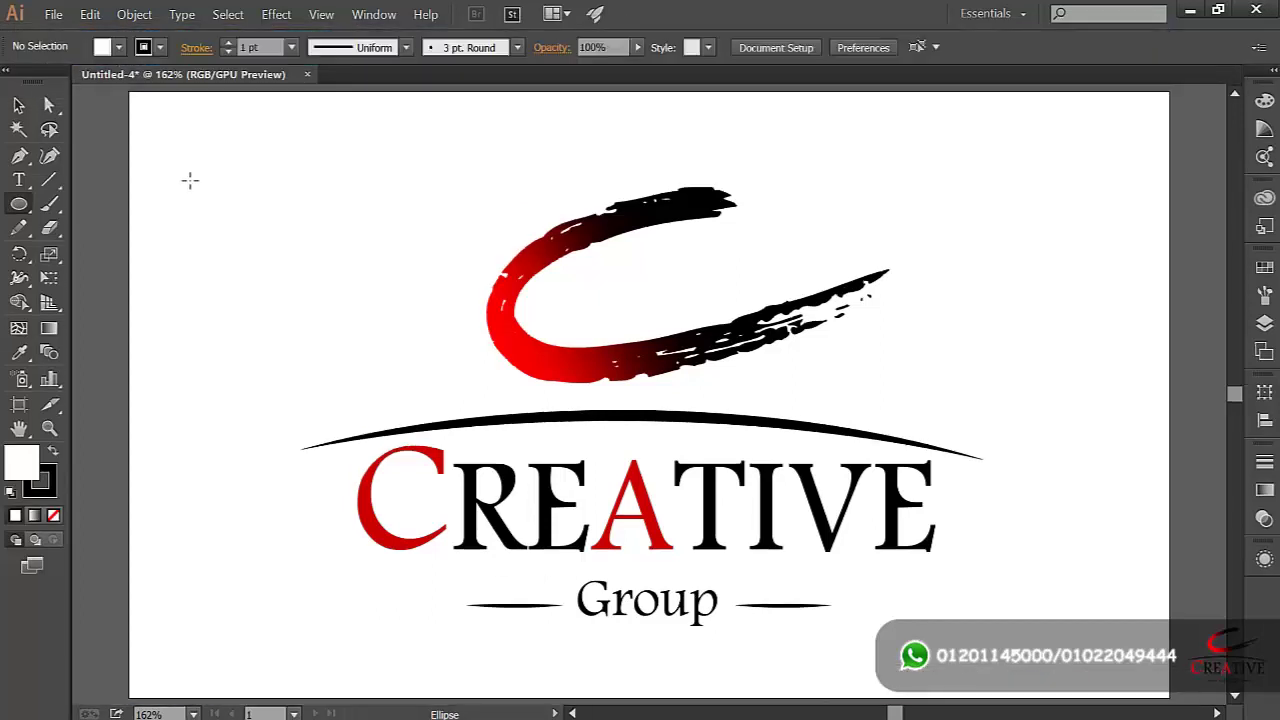
pyautogui.click(1261, 49)
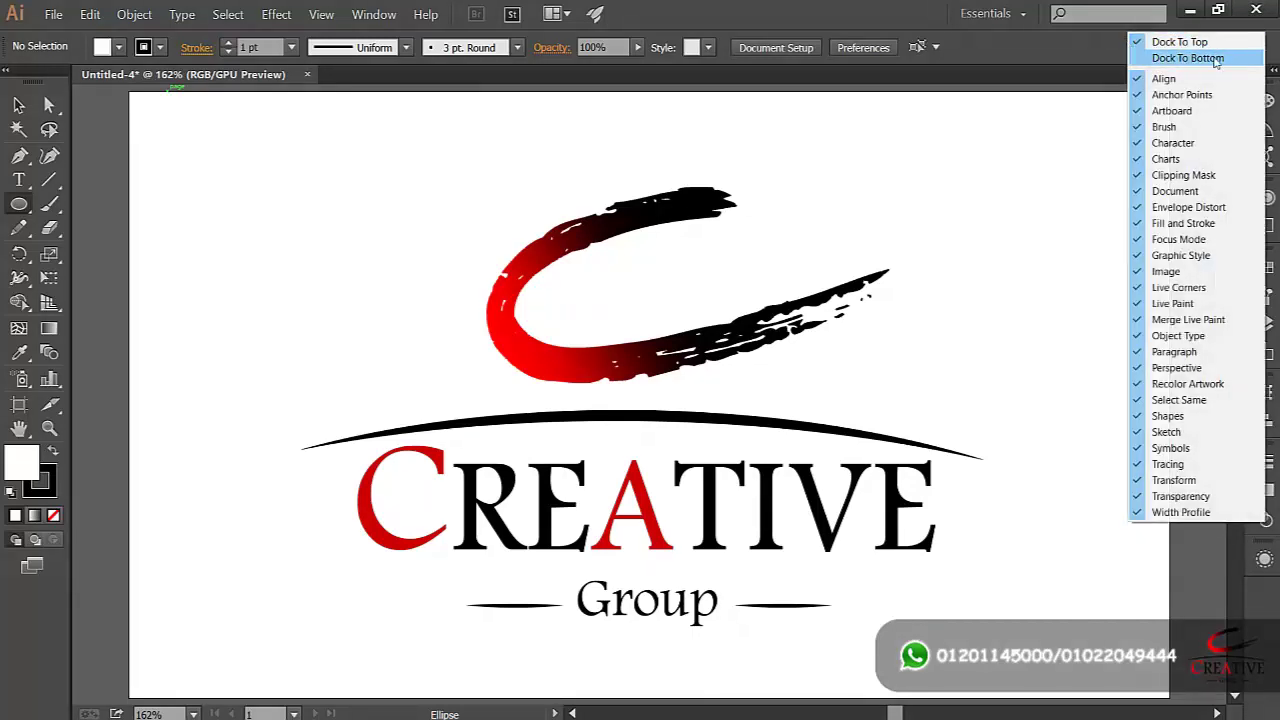
pyautogui.click(1214, 58)
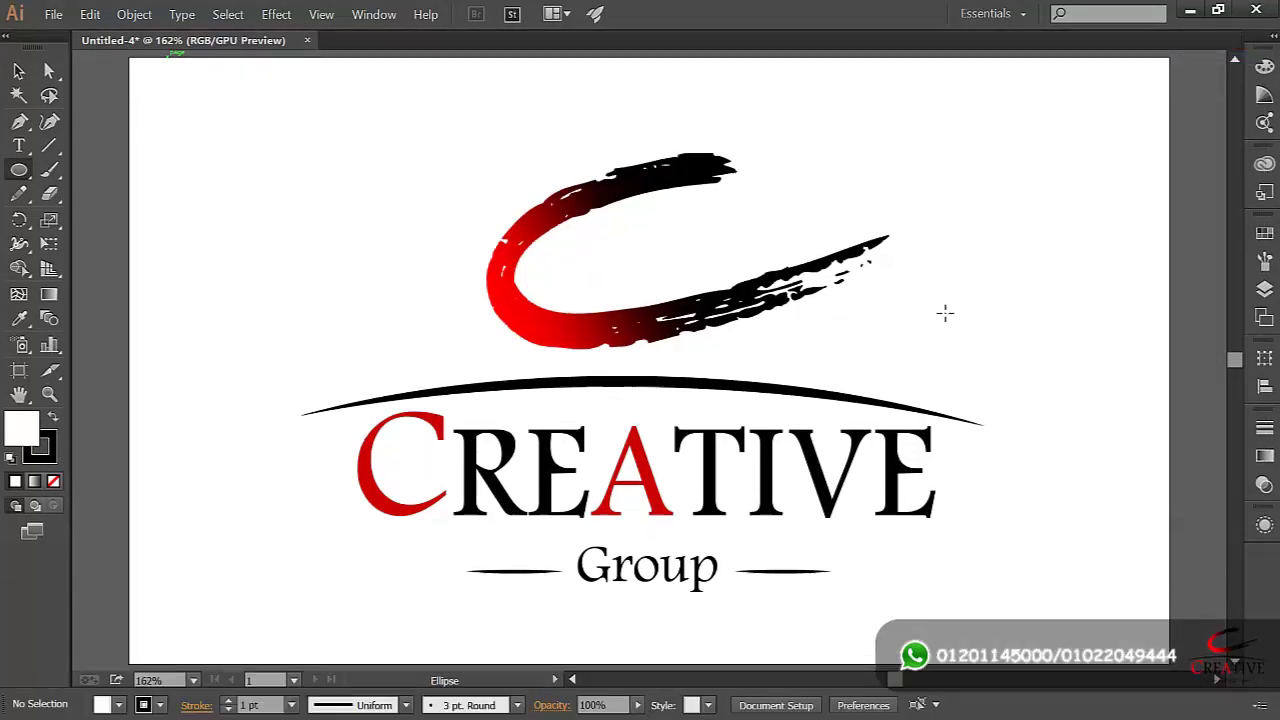
pyautogui.click(1257, 707)
pyautogui.click(1212, 210)
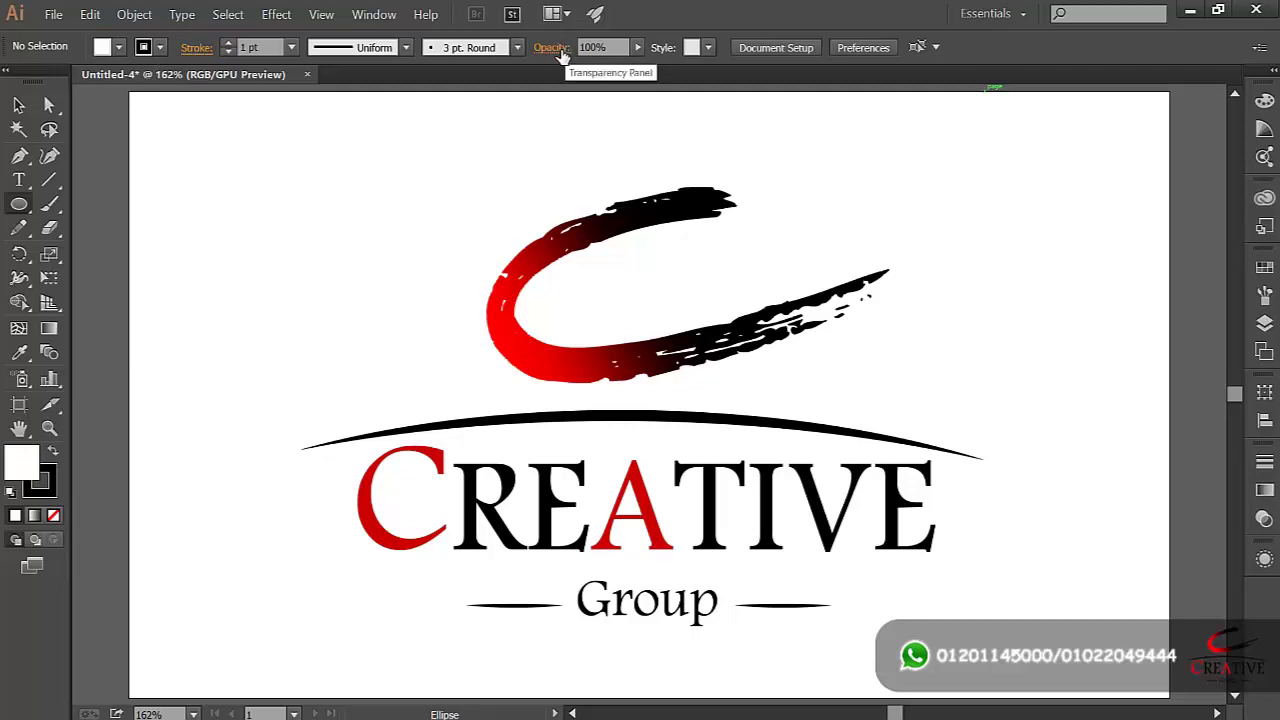
# Step: Preview the Opacity and Stroke options, close the Stroke panel, and return to the Selection tool
pyautogui.click(637, 48)
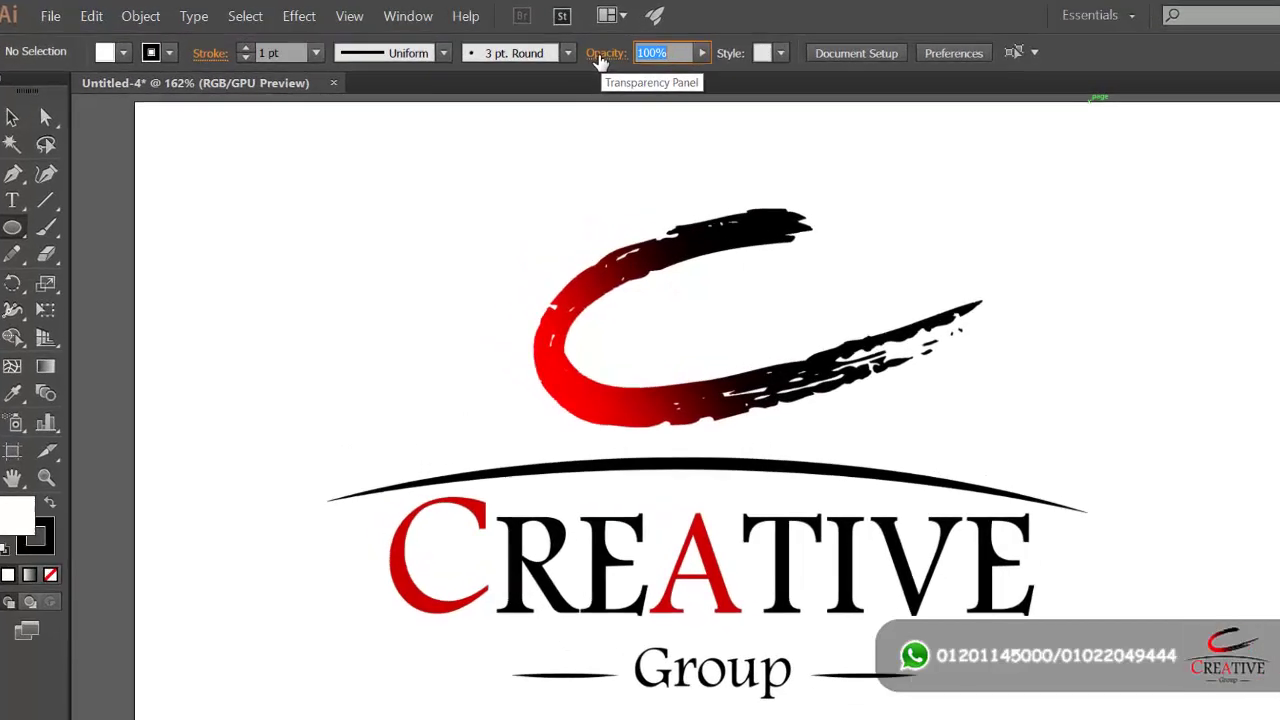
pyautogui.click(547, 50)
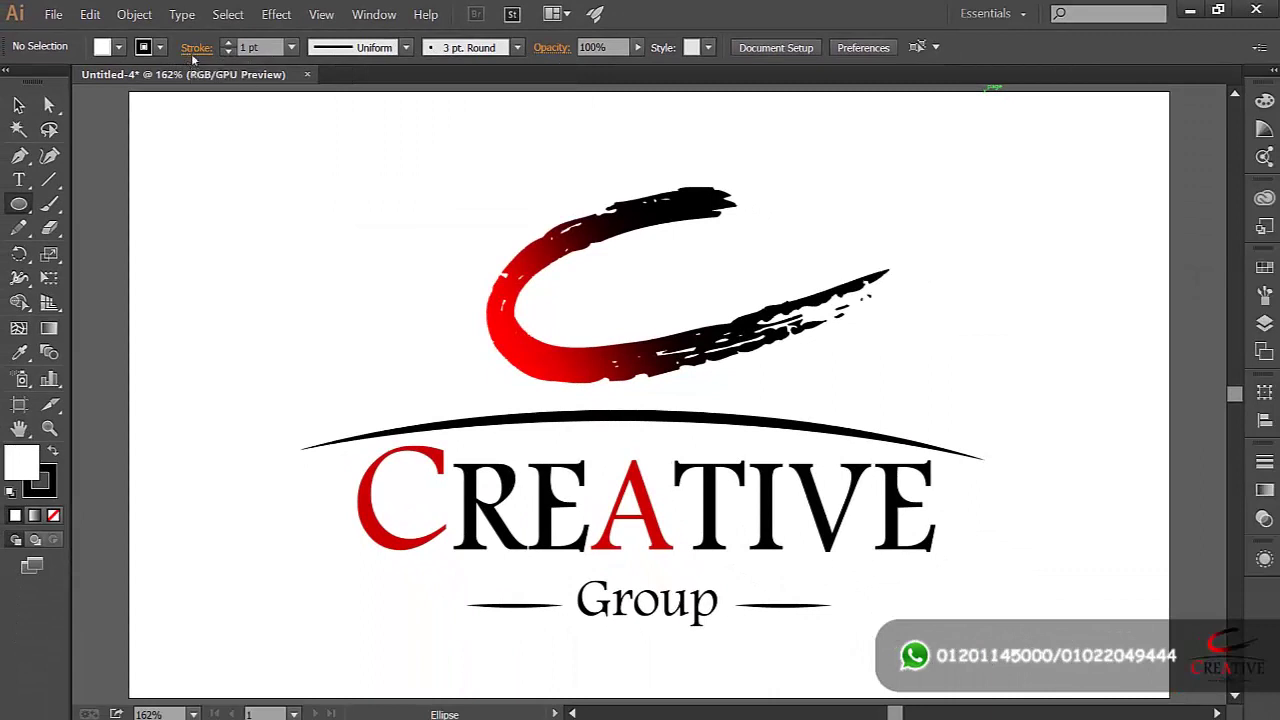
pyautogui.click(190, 50)
pyautogui.click(1265, 462)
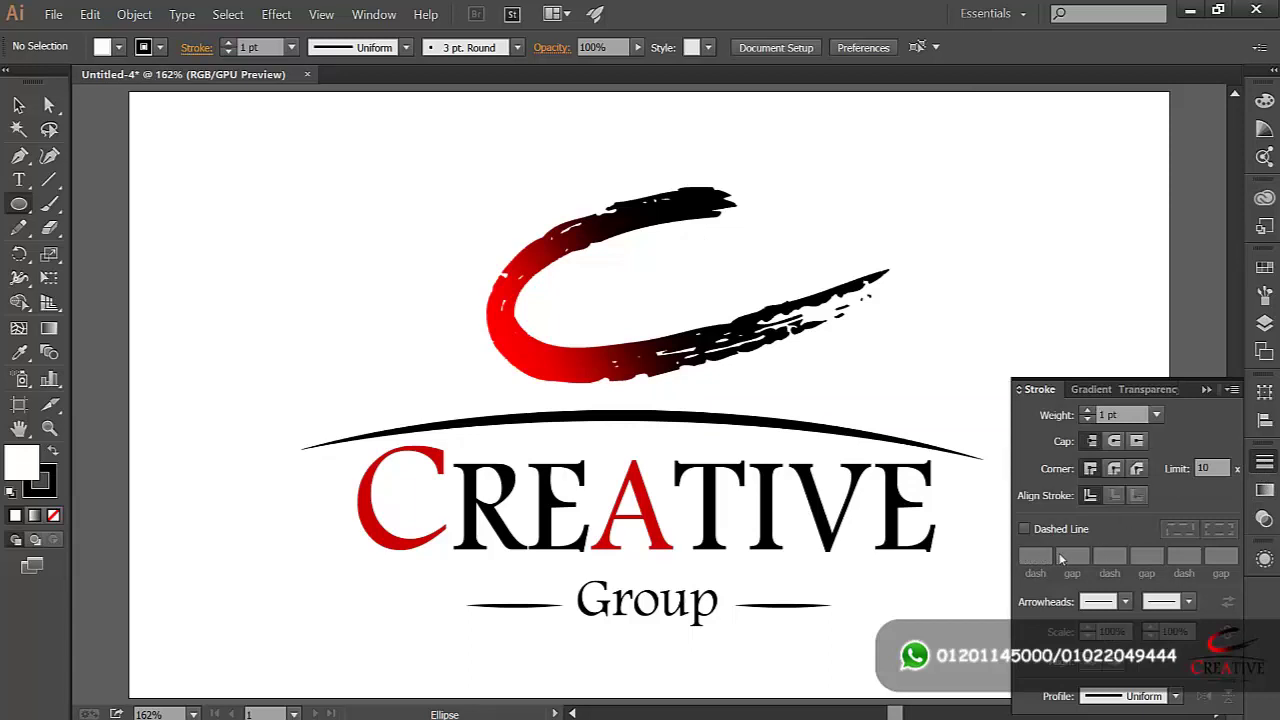
pyautogui.click(1206, 390)
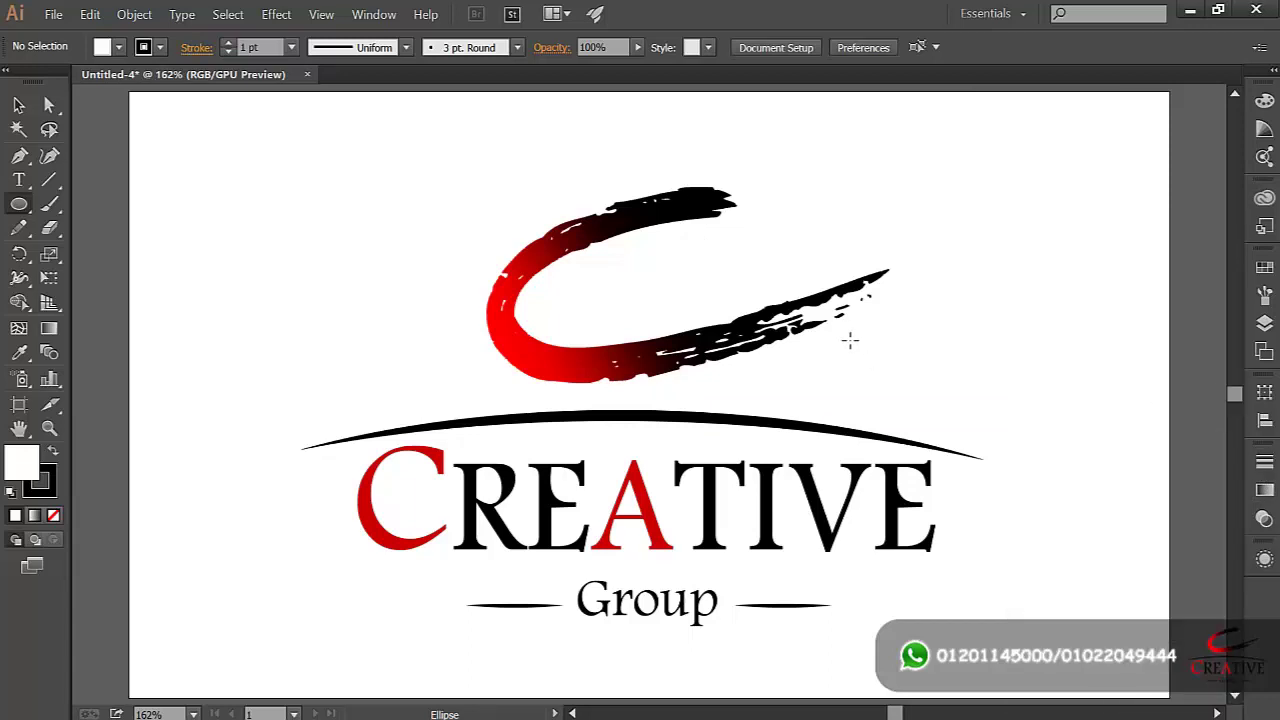
pyautogui.click(18, 105)
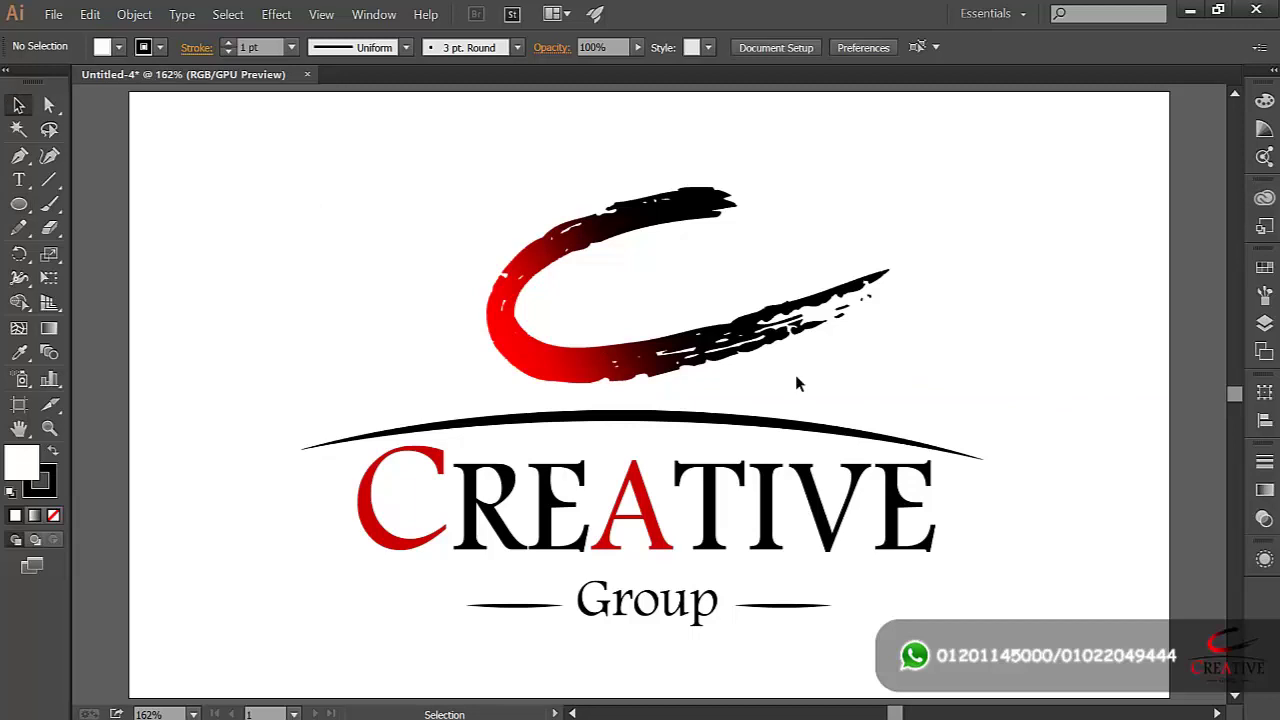
# Step: Expand the dock, then tear out and close the Color Guide and Color Themes panels
pyautogui.click(1274, 72)
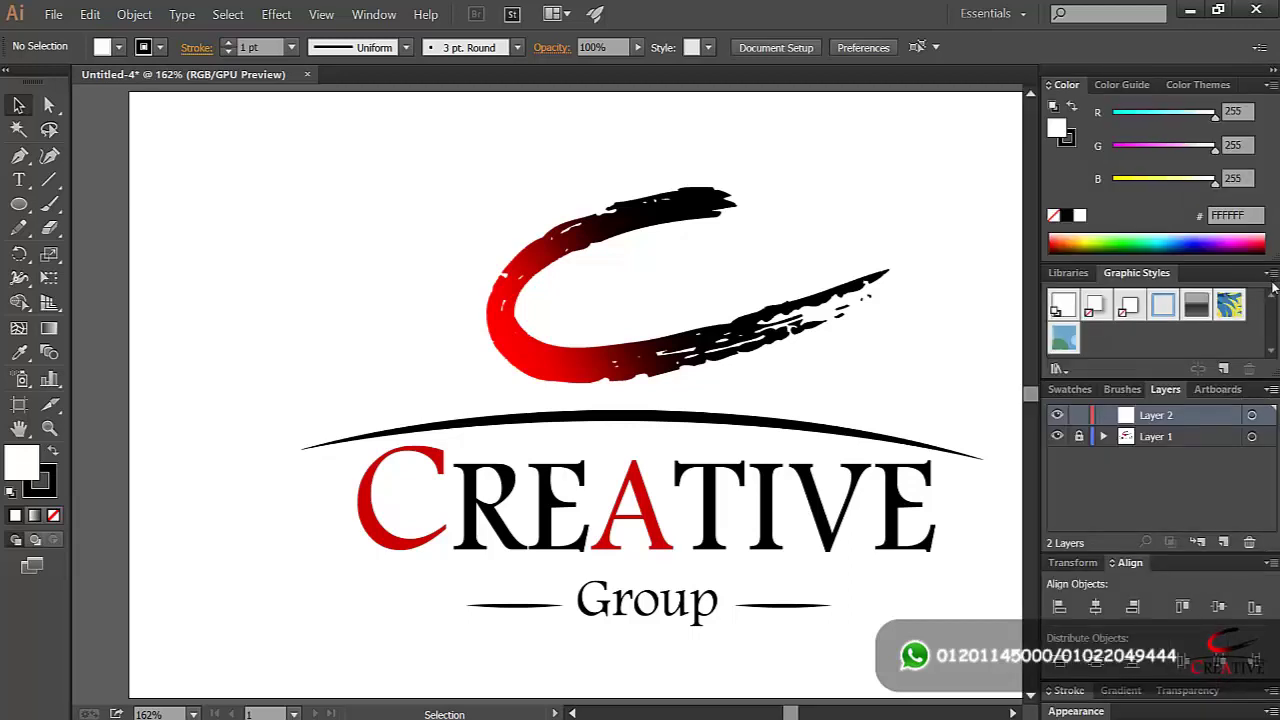
pyautogui.click(1116, 86)
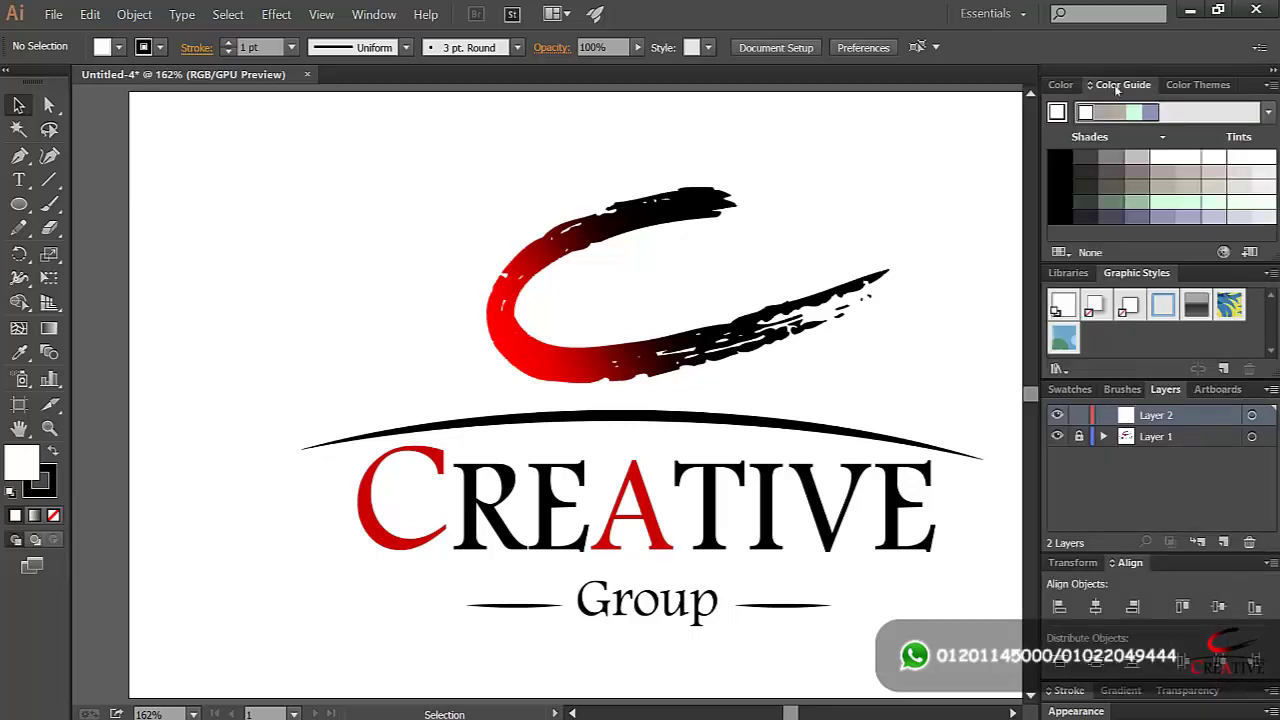
pyautogui.moveTo(1116, 86); pyautogui.dragTo(697, 160)
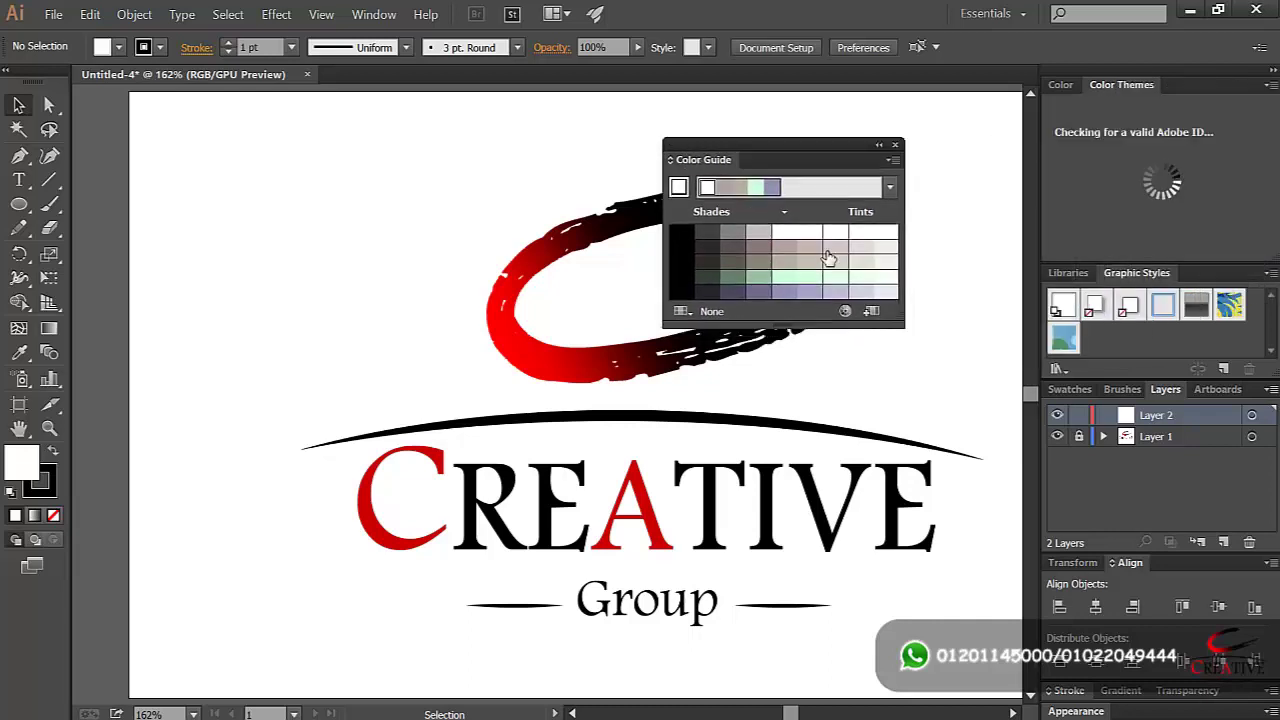
pyautogui.click(897, 147)
pyautogui.moveTo(1136, 85)
pyautogui.mouseDown()
pyautogui.moveTo(1050, 141)
pyautogui.moveTo(758, 136)
pyautogui.mouseUp()
pyautogui.click(919, 146)
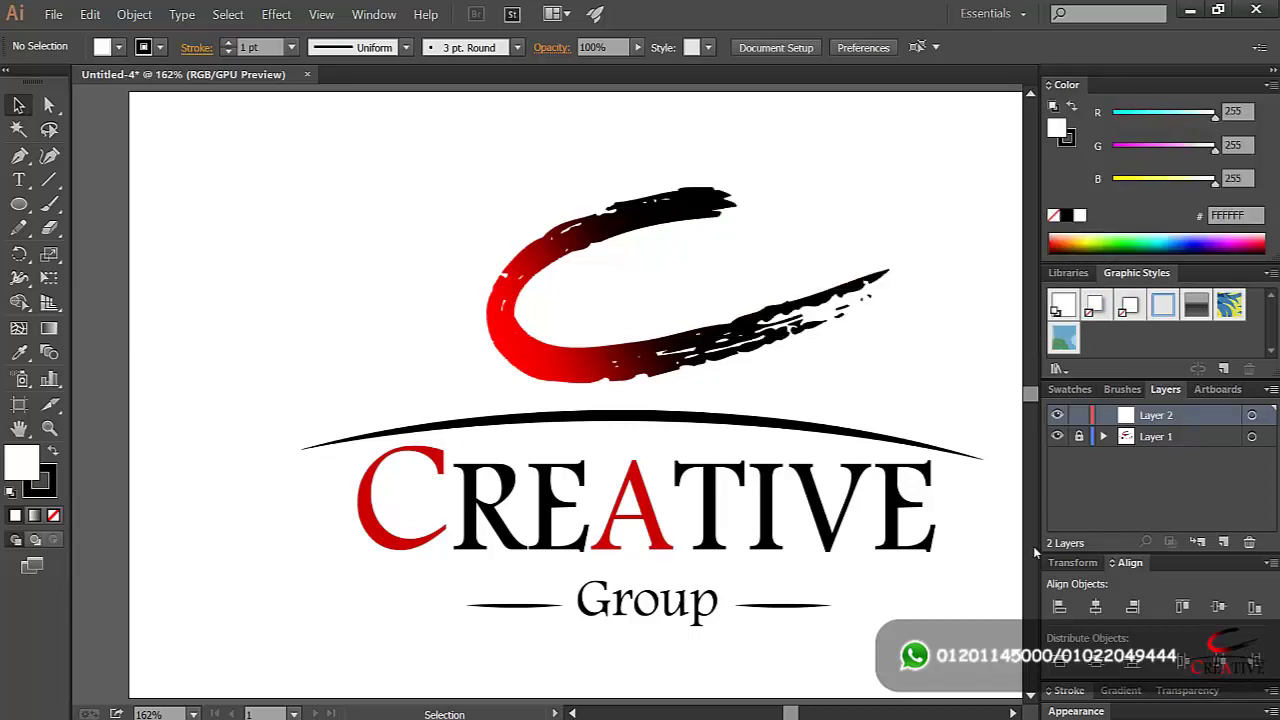
# Step: Tear out and close Libraries, resize Graphic Styles and Layers, and show the Window menu
pyautogui.click(1068, 272)
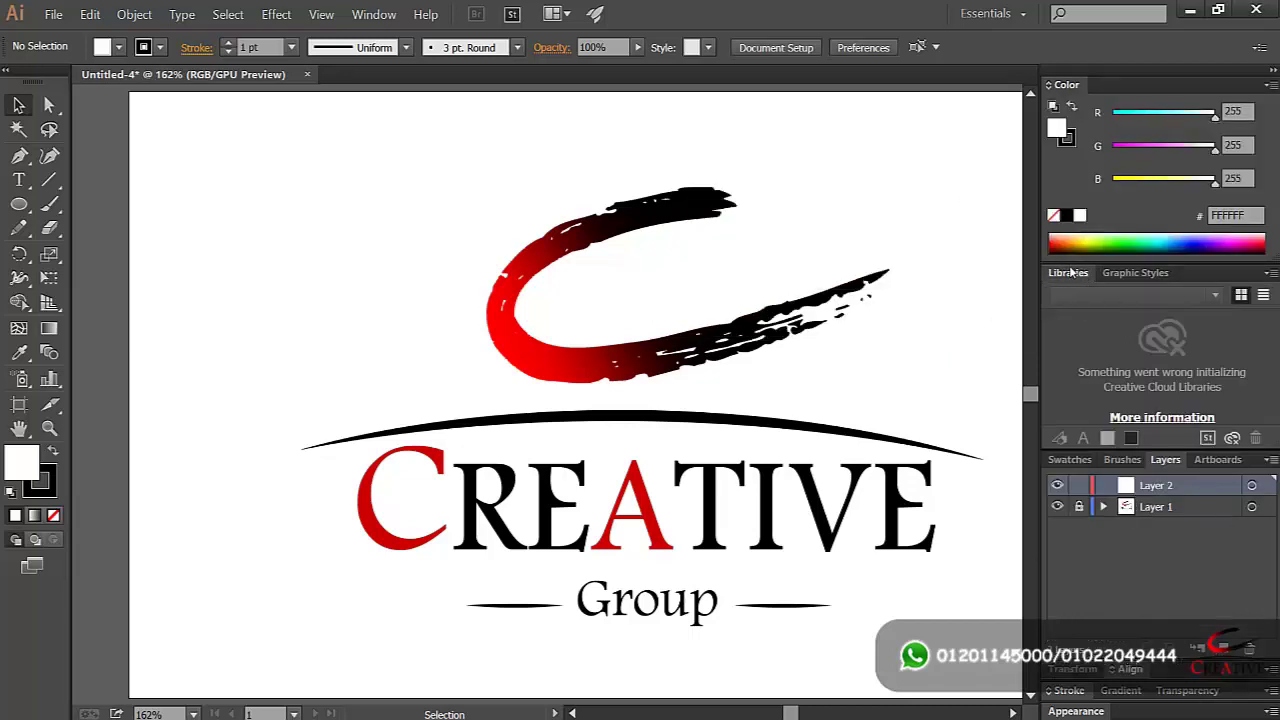
pyautogui.moveTo(1068, 272); pyautogui.dragTo(870, 217)
pyautogui.click(926, 213)
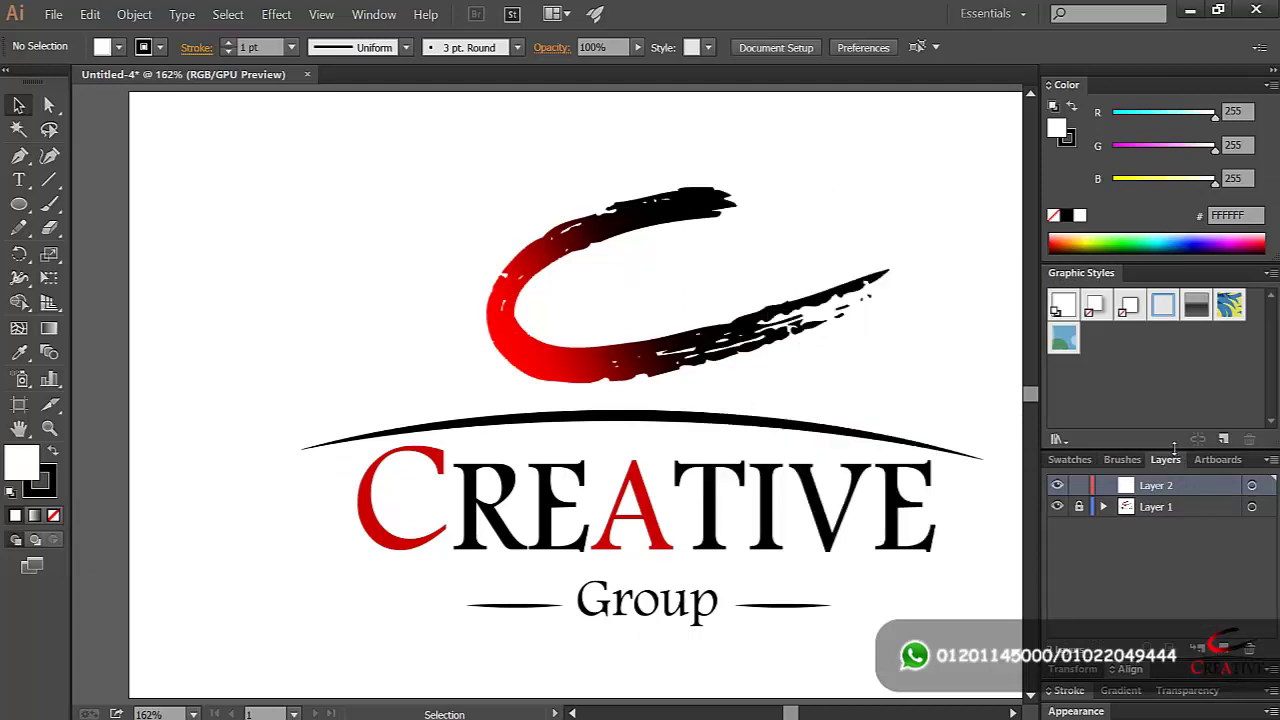
pyautogui.moveTo(1174, 448); pyautogui.dragTo(1160, 400)
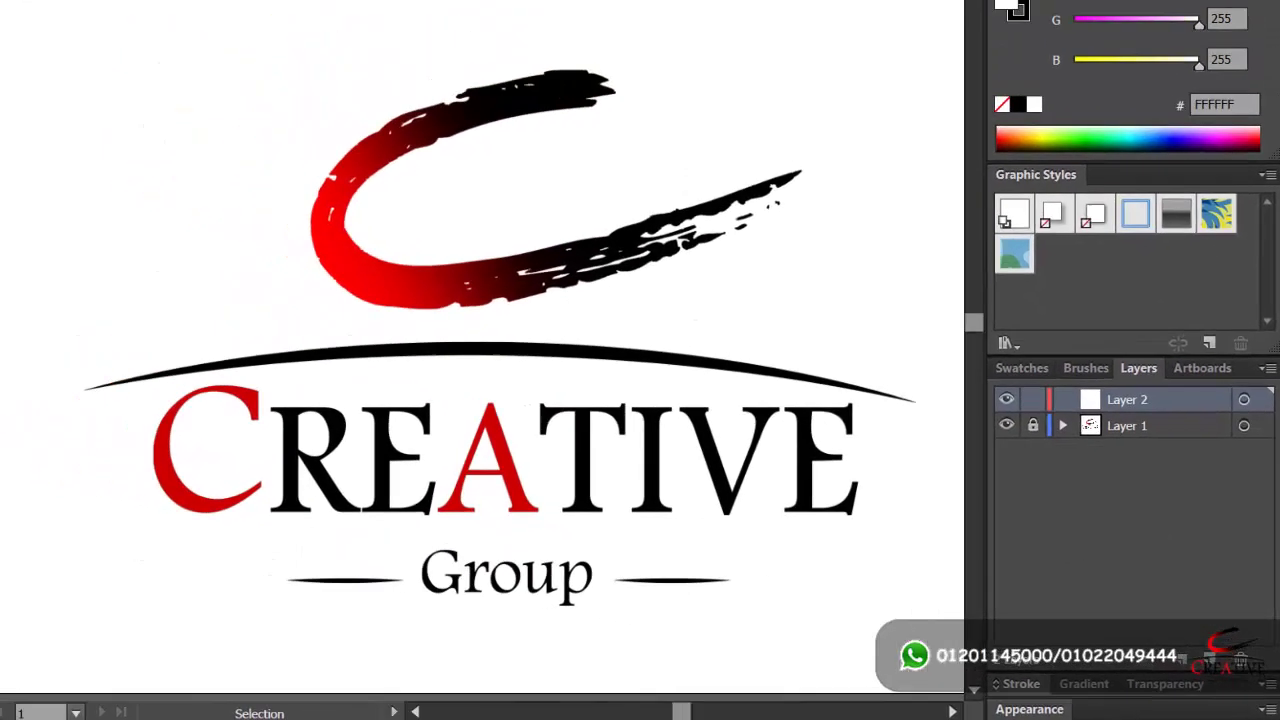
pyautogui.click(373, 14)
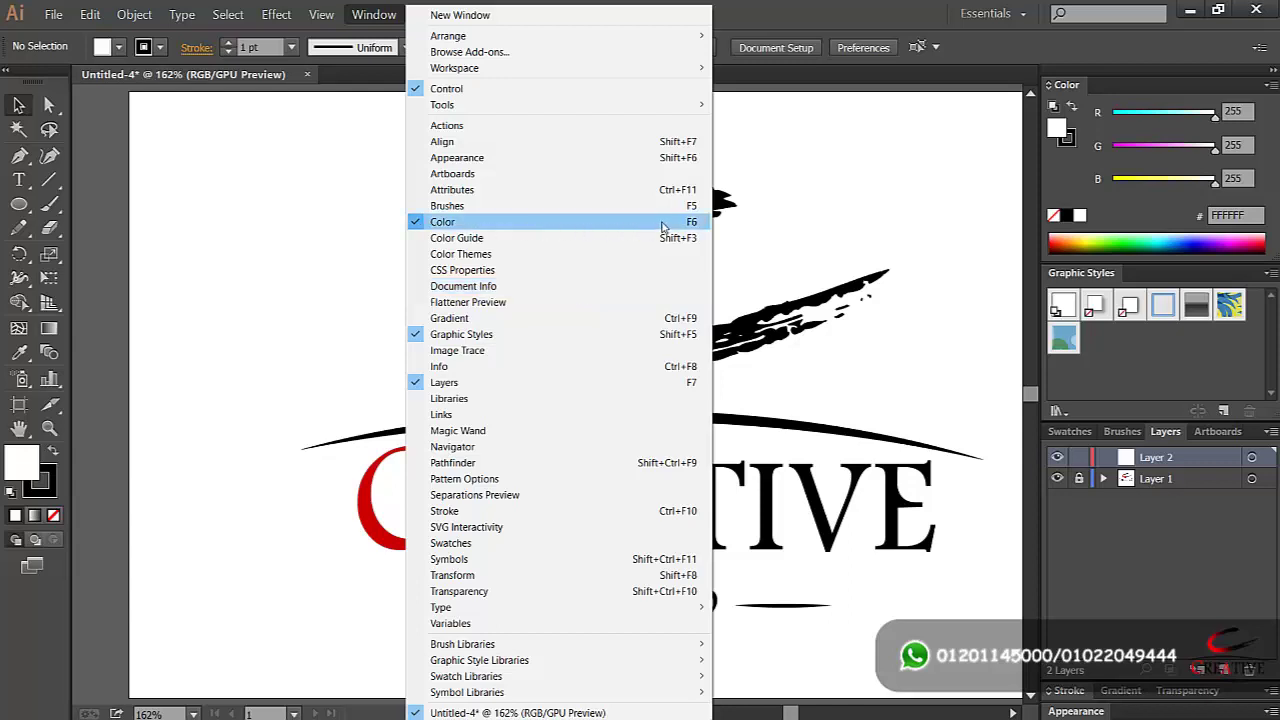
# Step: Hide and then reshow the Color panel from the Window menu
pyautogui.click(418, 224)
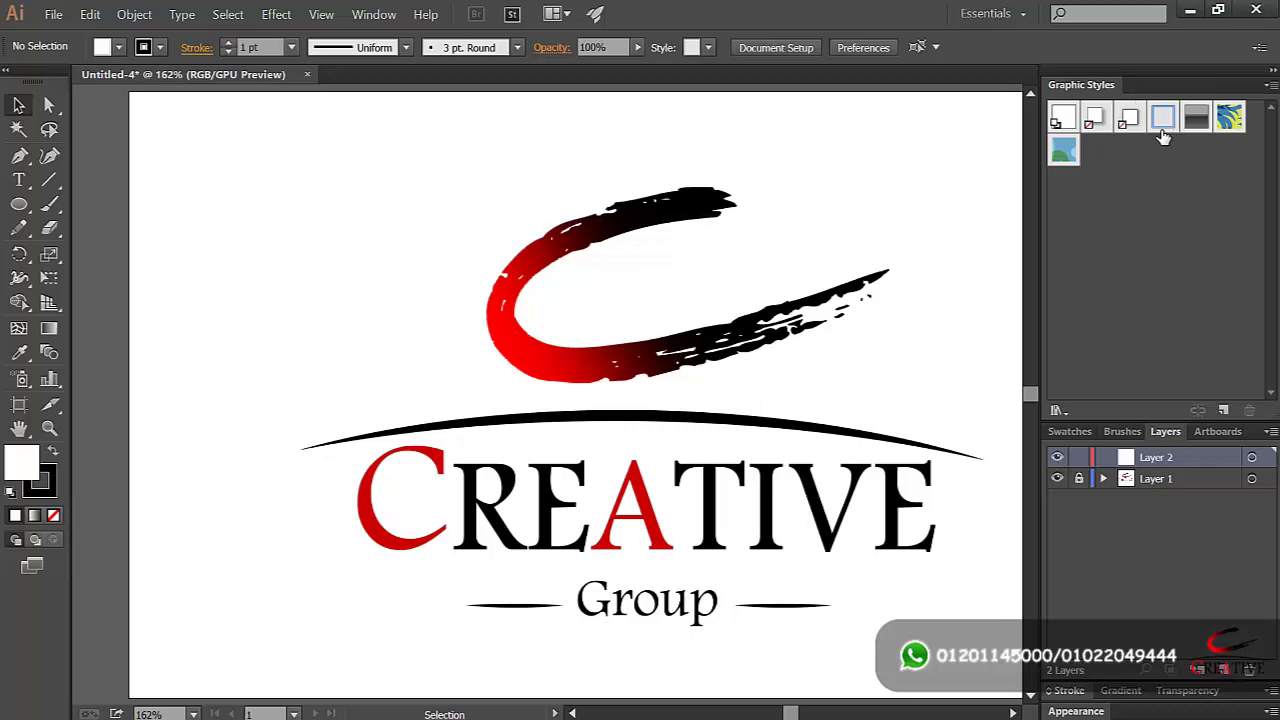
pyautogui.click(376, 15)
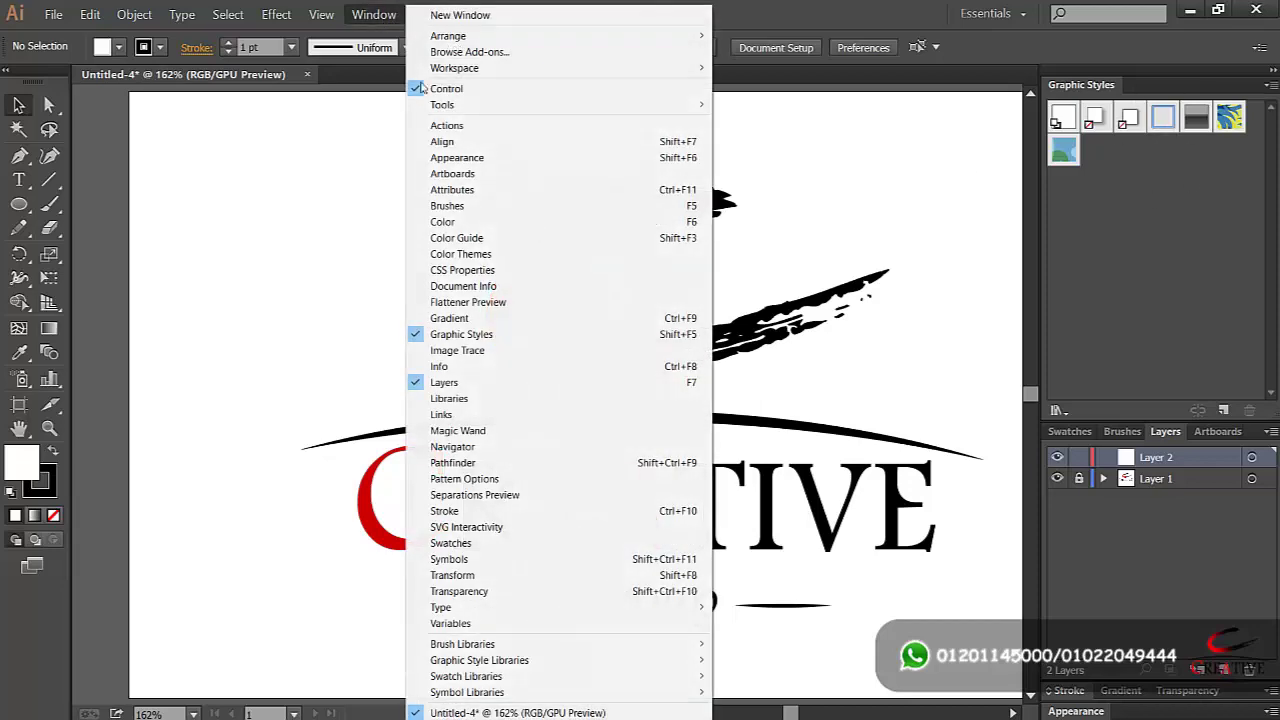
pyautogui.click(507, 224)
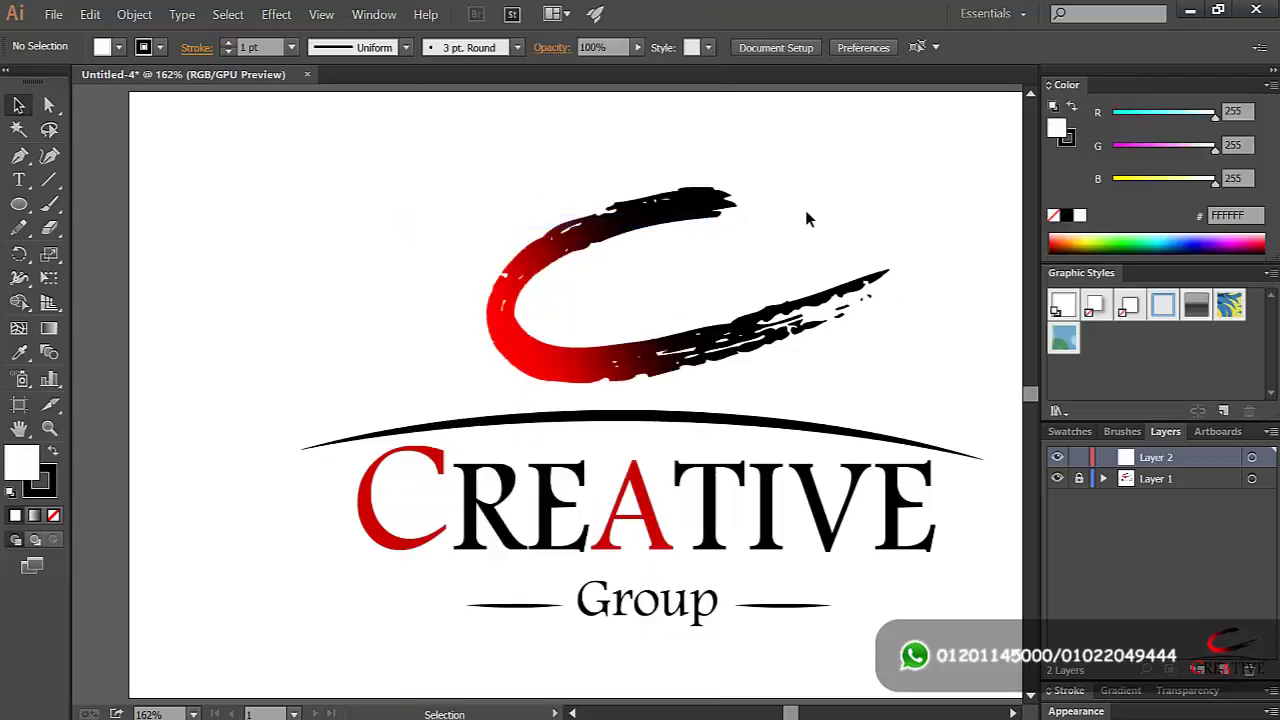
# Step: Float the Align panel, grouped with Transform, over the canvas
pyautogui.click(376, 14)
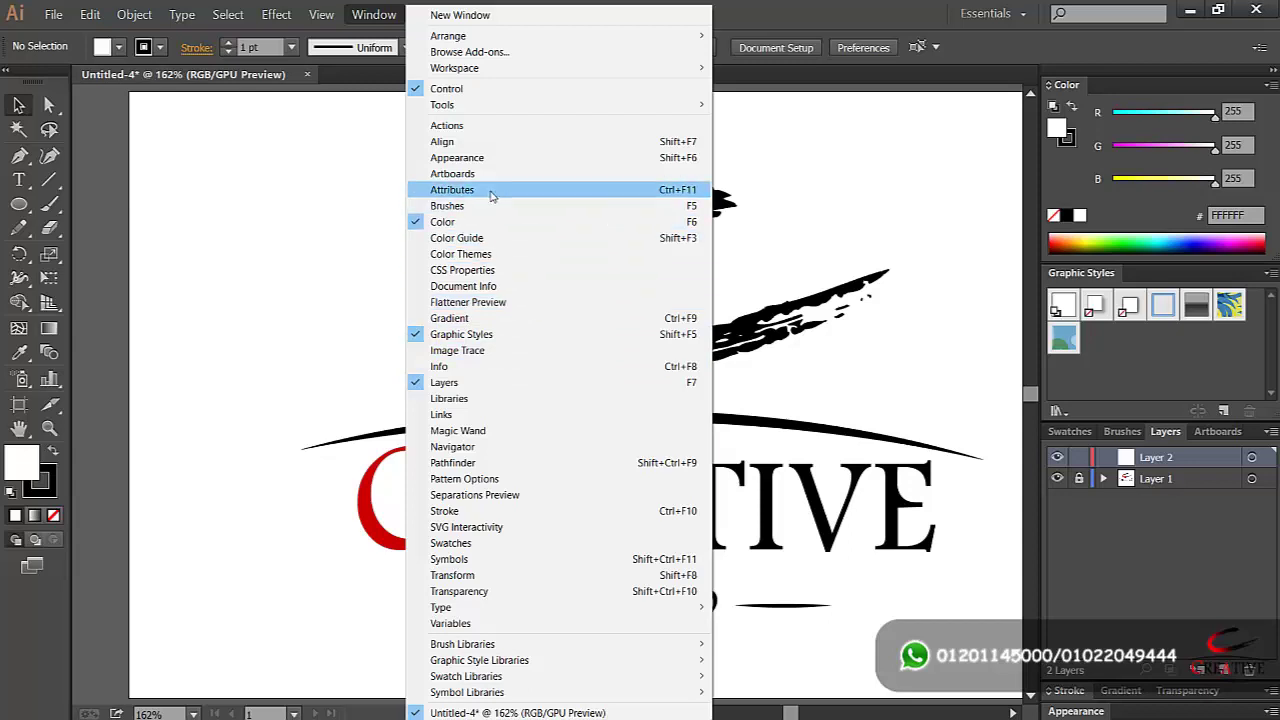
pyautogui.click(470, 142)
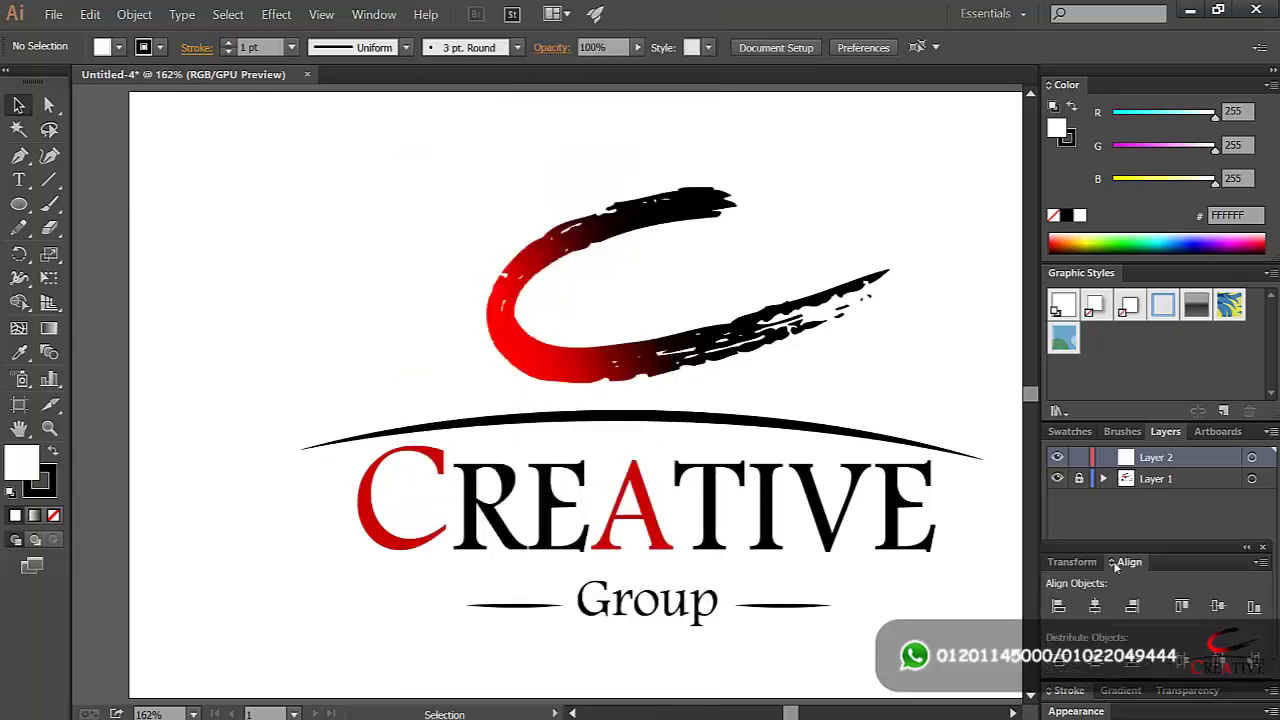
pyautogui.moveTo(1051, 546); pyautogui.dragTo(545, 245)
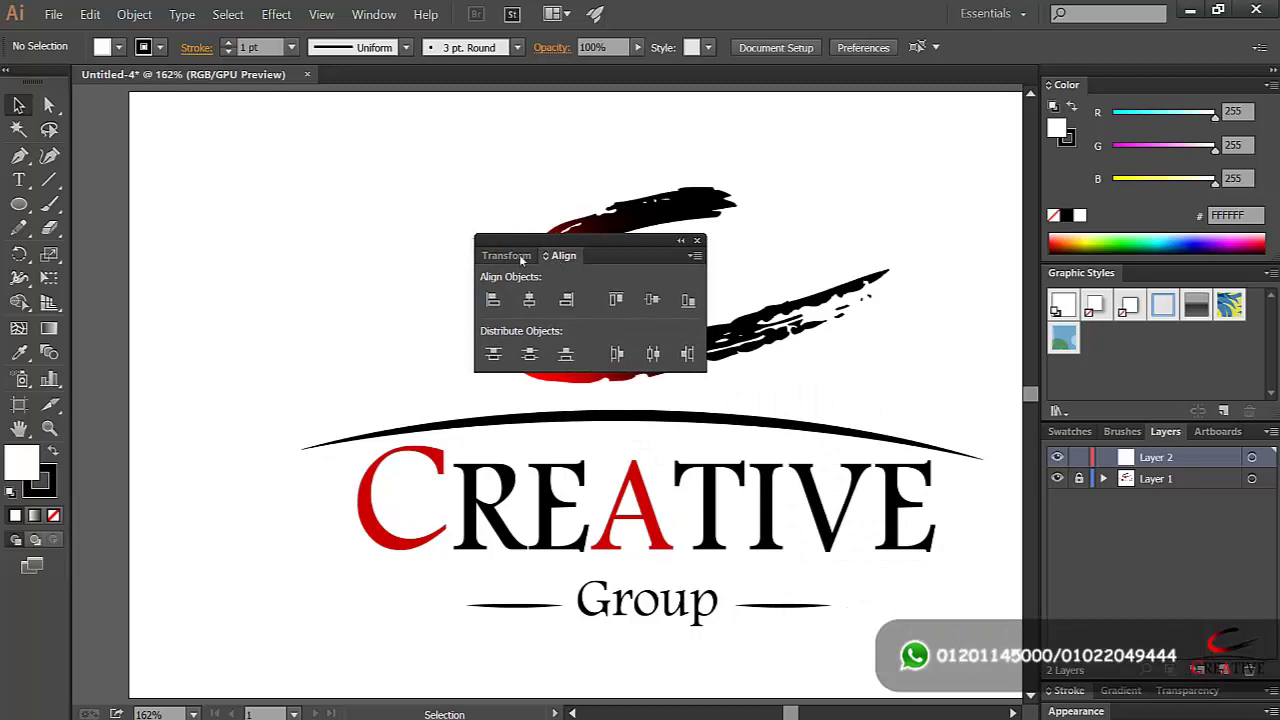
pyautogui.click(519, 255)
pyautogui.click(562, 256)
pyautogui.click(506, 255)
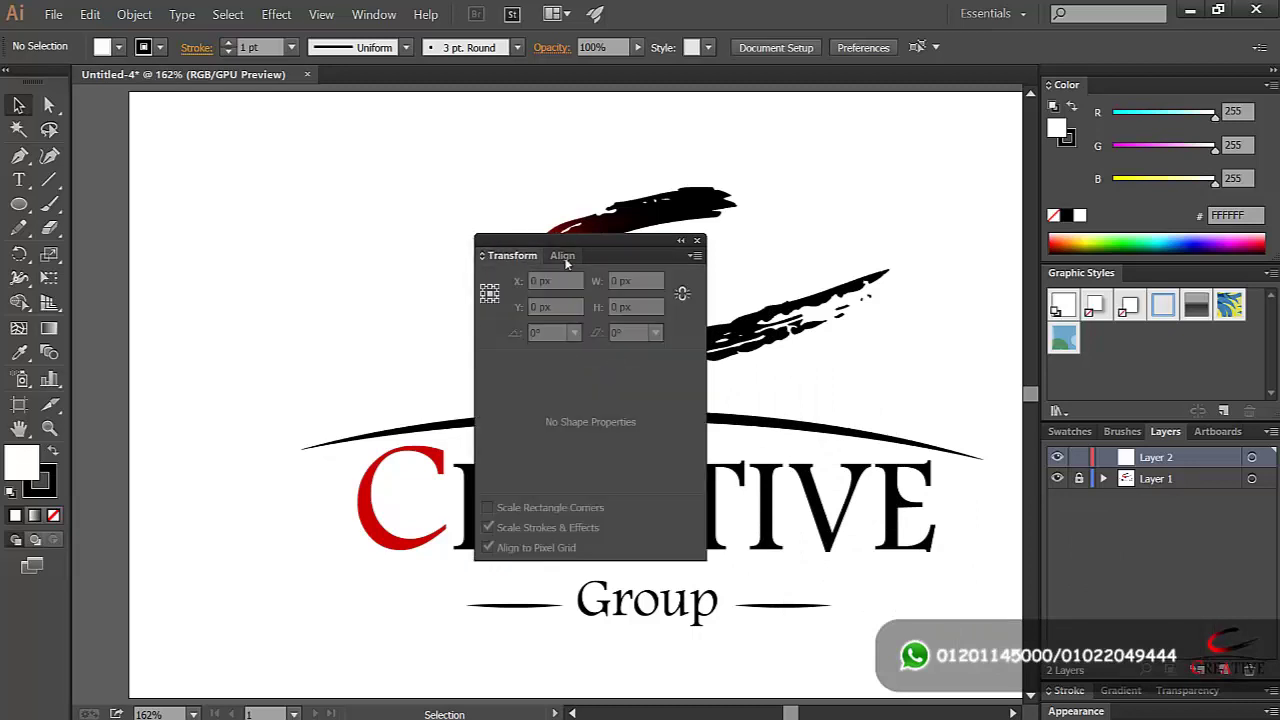
pyautogui.click(566, 257)
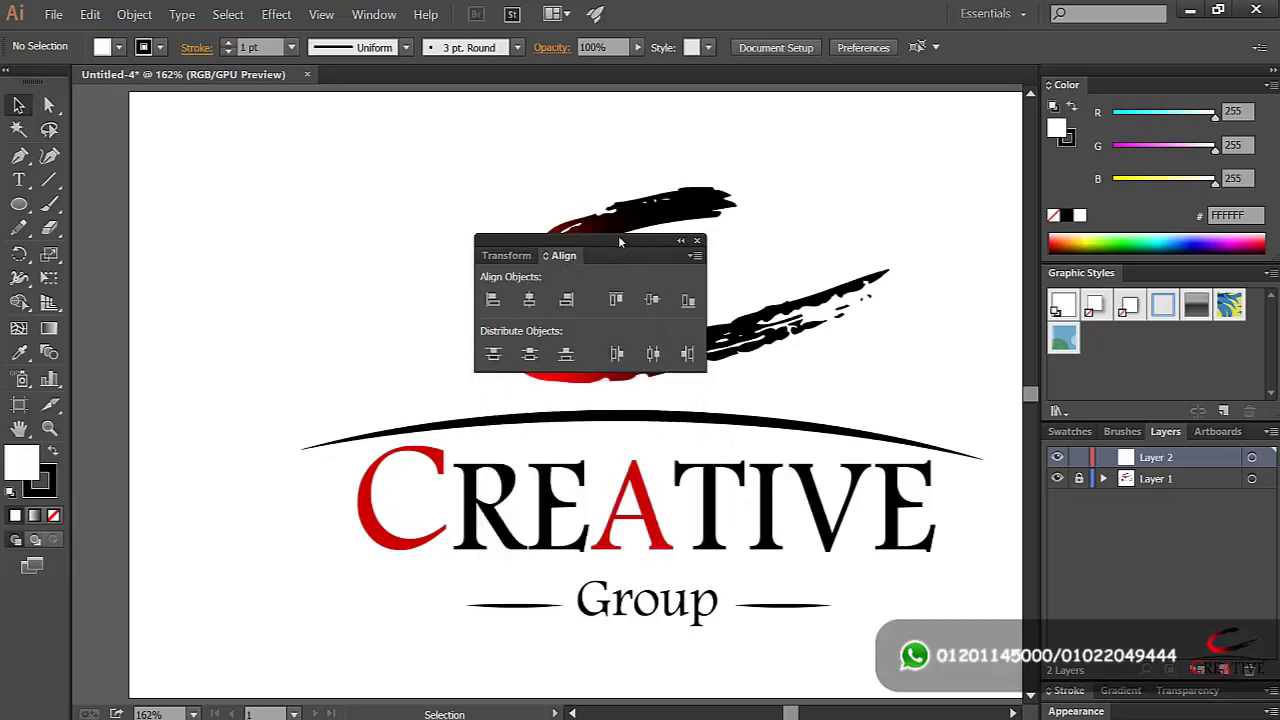
pyautogui.moveTo(620, 242); pyautogui.dragTo(600, 196)
# Step: Add the Pathfinder panel into the floating Transform and Align group
pyautogui.click(378, 15)
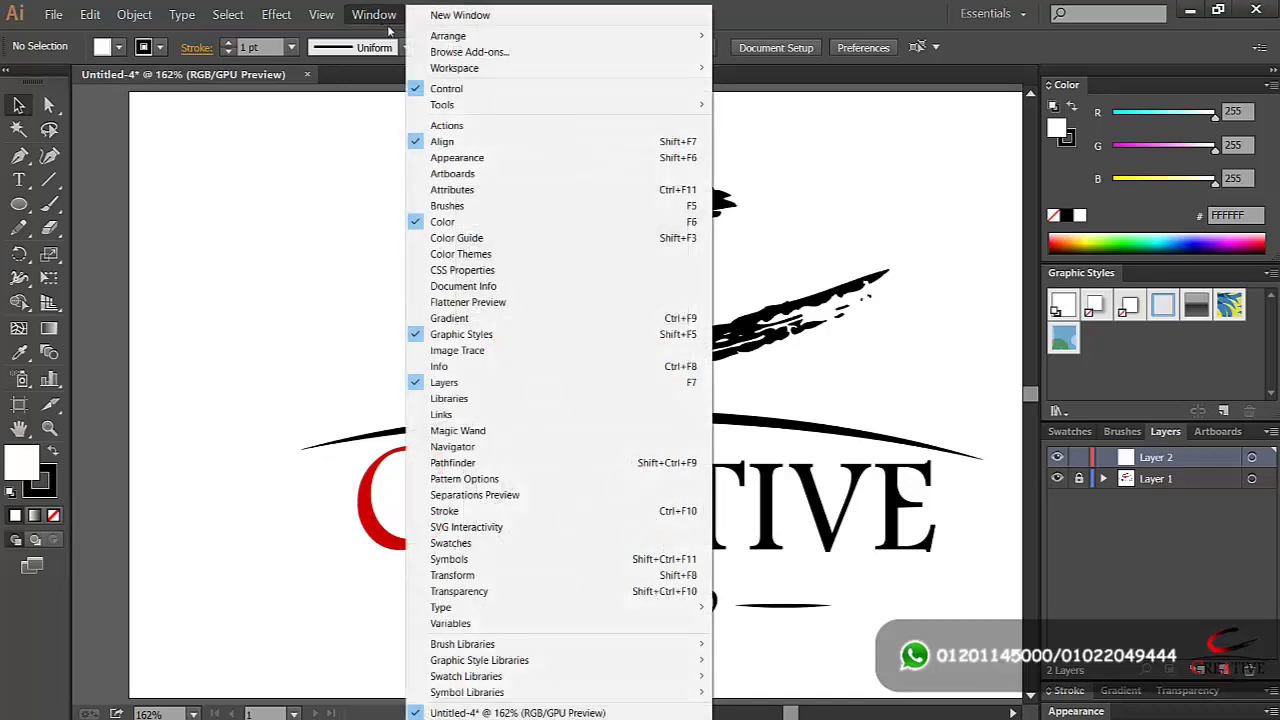
pyautogui.click(462, 466)
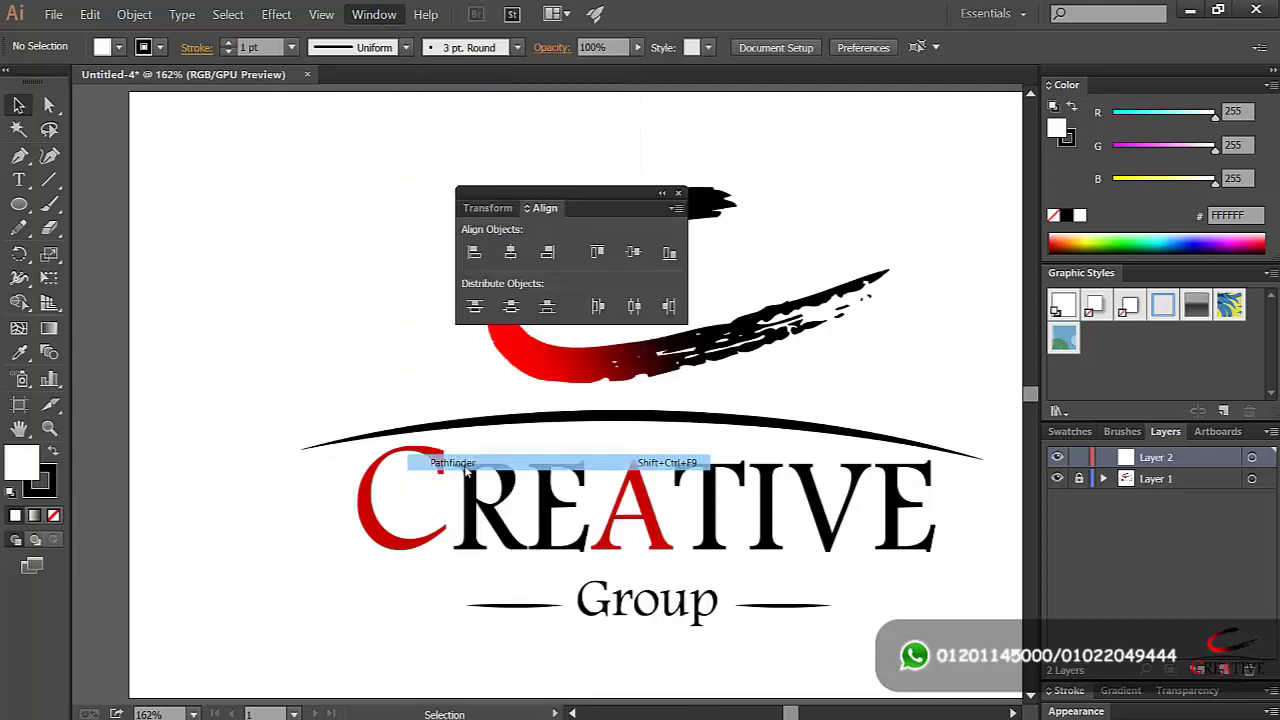
pyautogui.moveTo(1166, 534)
pyautogui.mouseDown()
pyautogui.moveTo(836, 413)
pyautogui.moveTo(907, 279)
pyautogui.moveTo(706, 228)
pyautogui.moveTo(755, 279)
pyautogui.moveTo(670, 215)
pyautogui.moveTo(590, 215)
pyautogui.mouseUp()
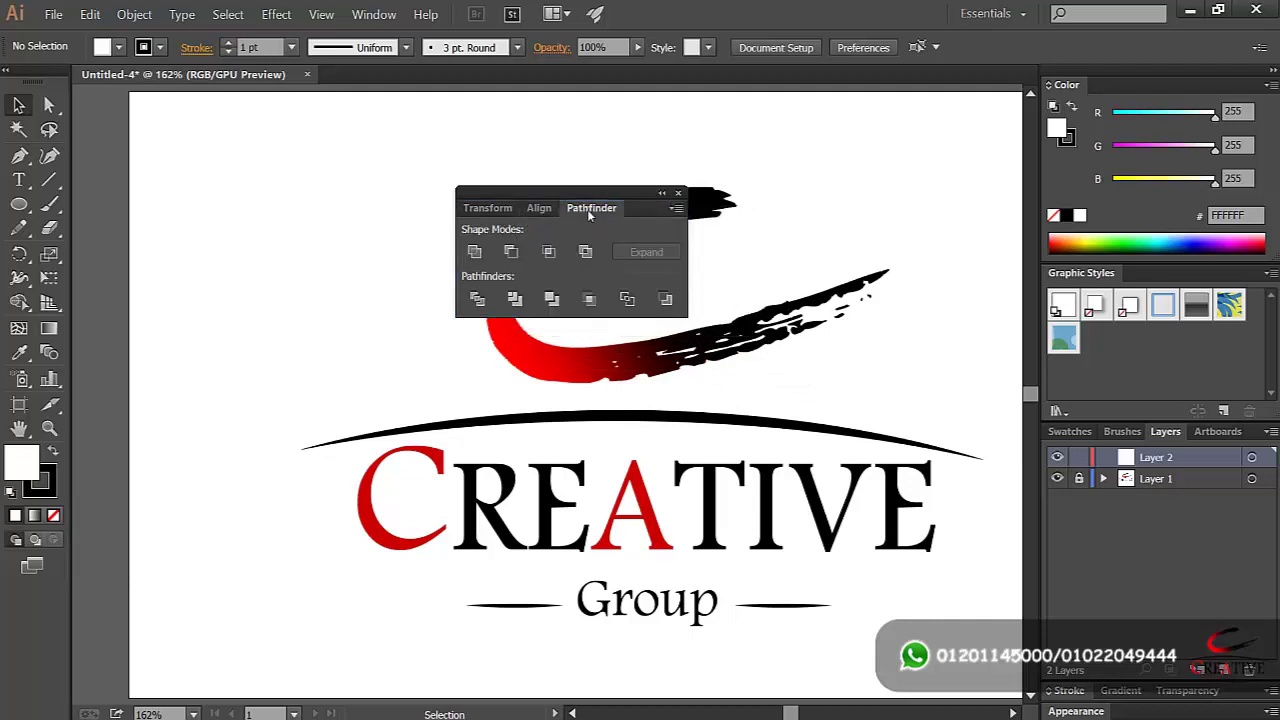
pyautogui.click(487, 208)
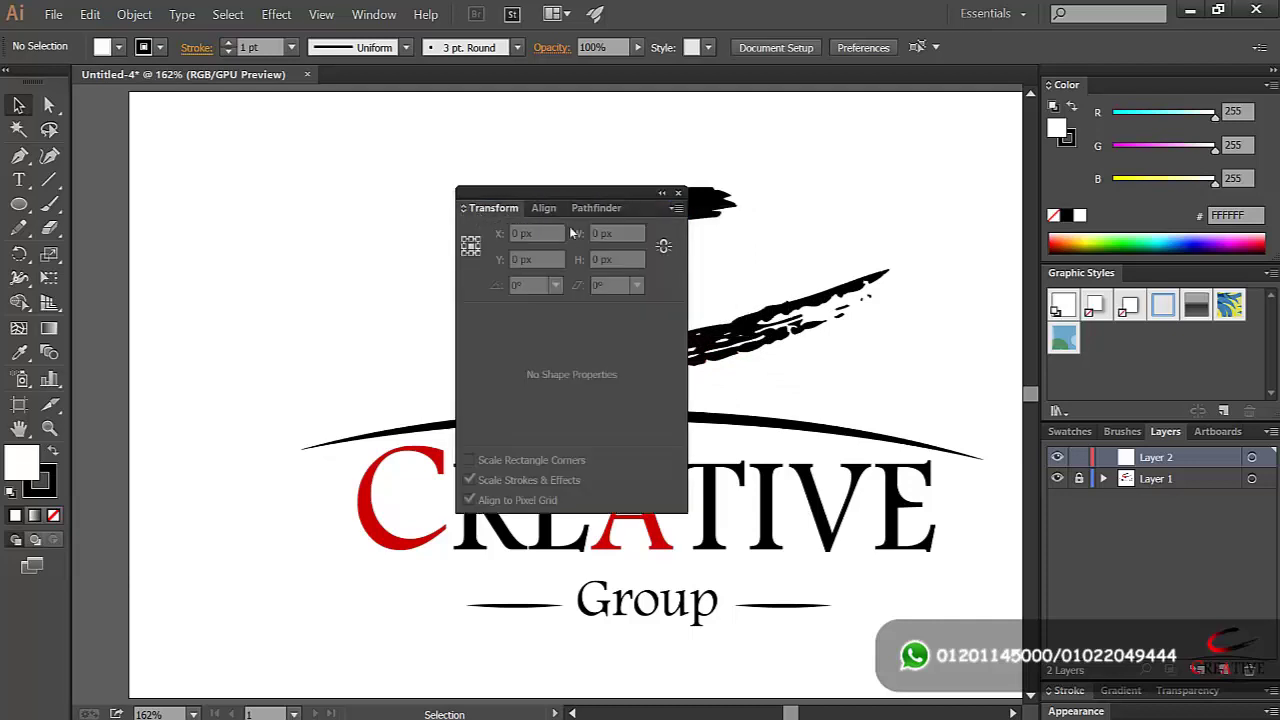
pyautogui.click(592, 208)
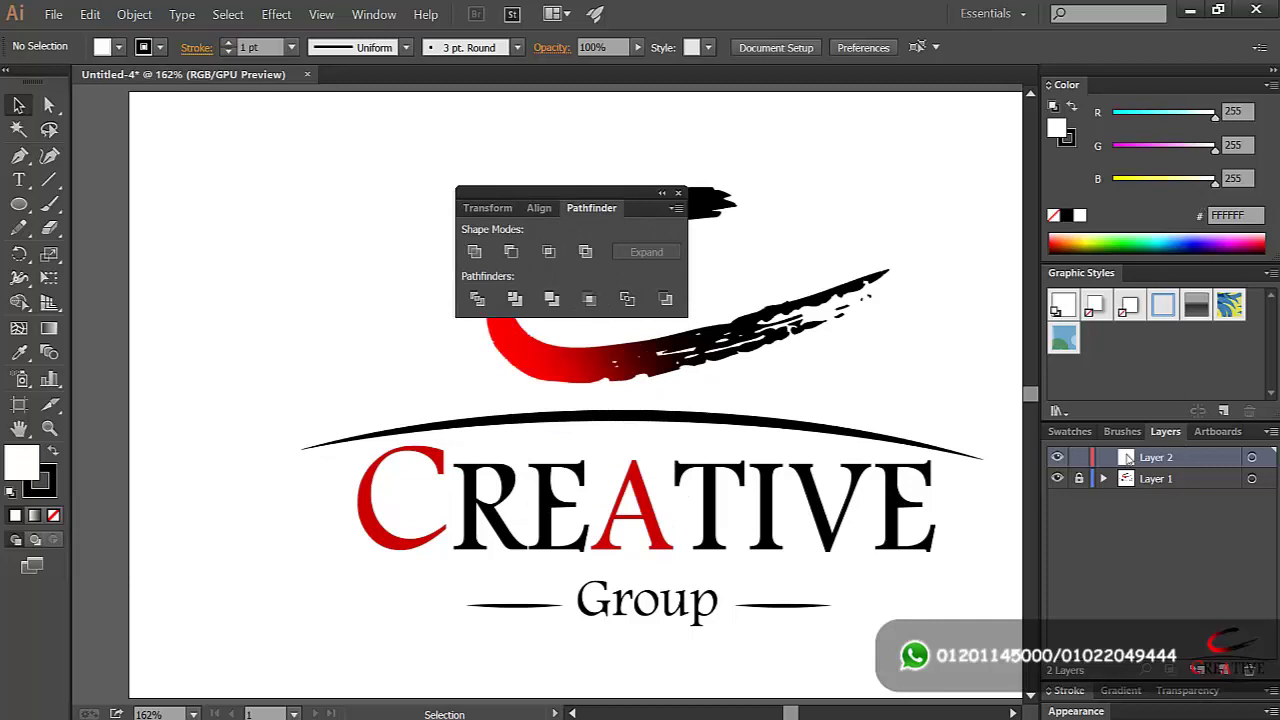
# Step: Pull Transform and Pathfinder out of the group, close Transform, and move Pathfinder toward Align
pyautogui.click(490, 208)
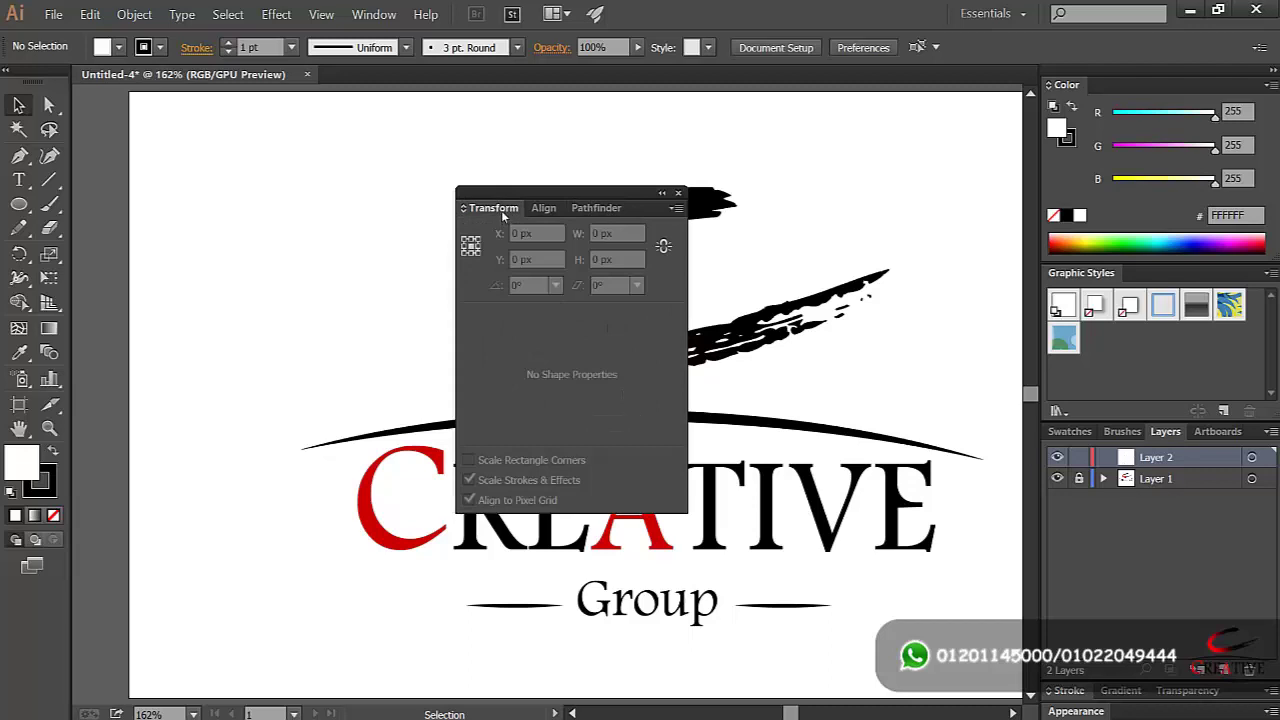
pyautogui.moveTo(501, 210); pyautogui.dragTo(268, 240)
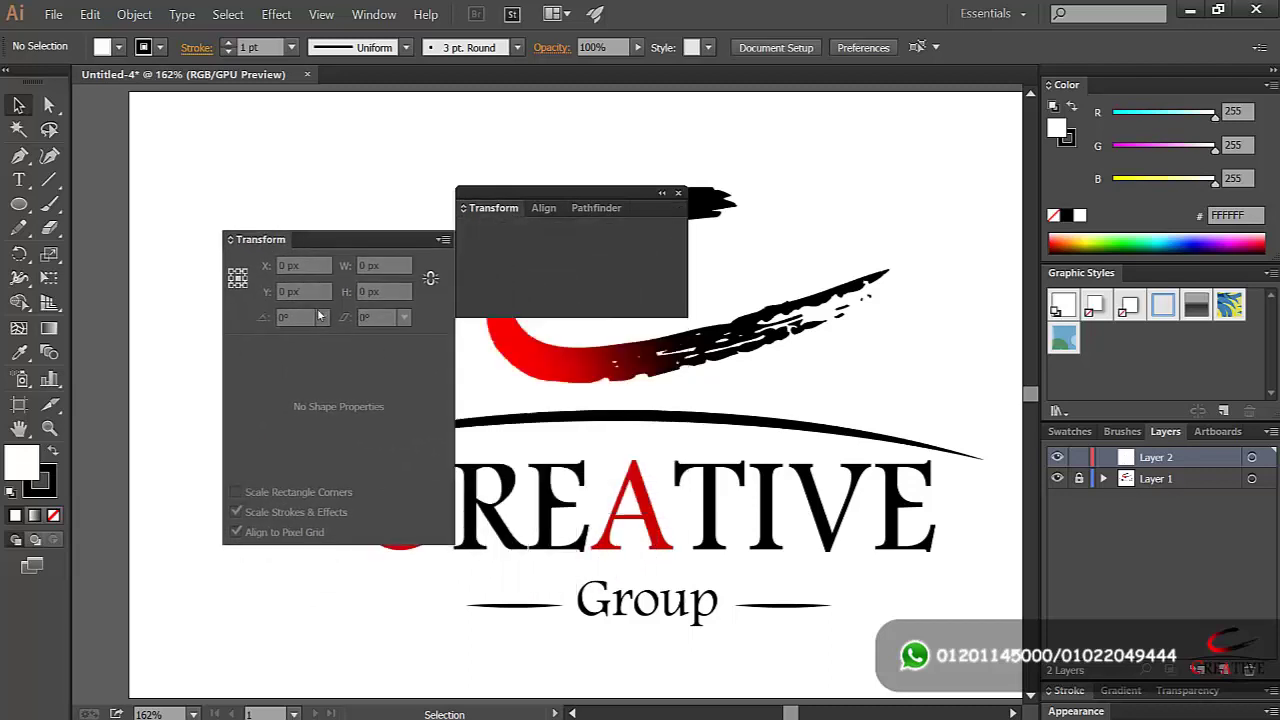
pyautogui.click(530, 208)
pyautogui.moveTo(527, 210); pyautogui.dragTo(623, 427)
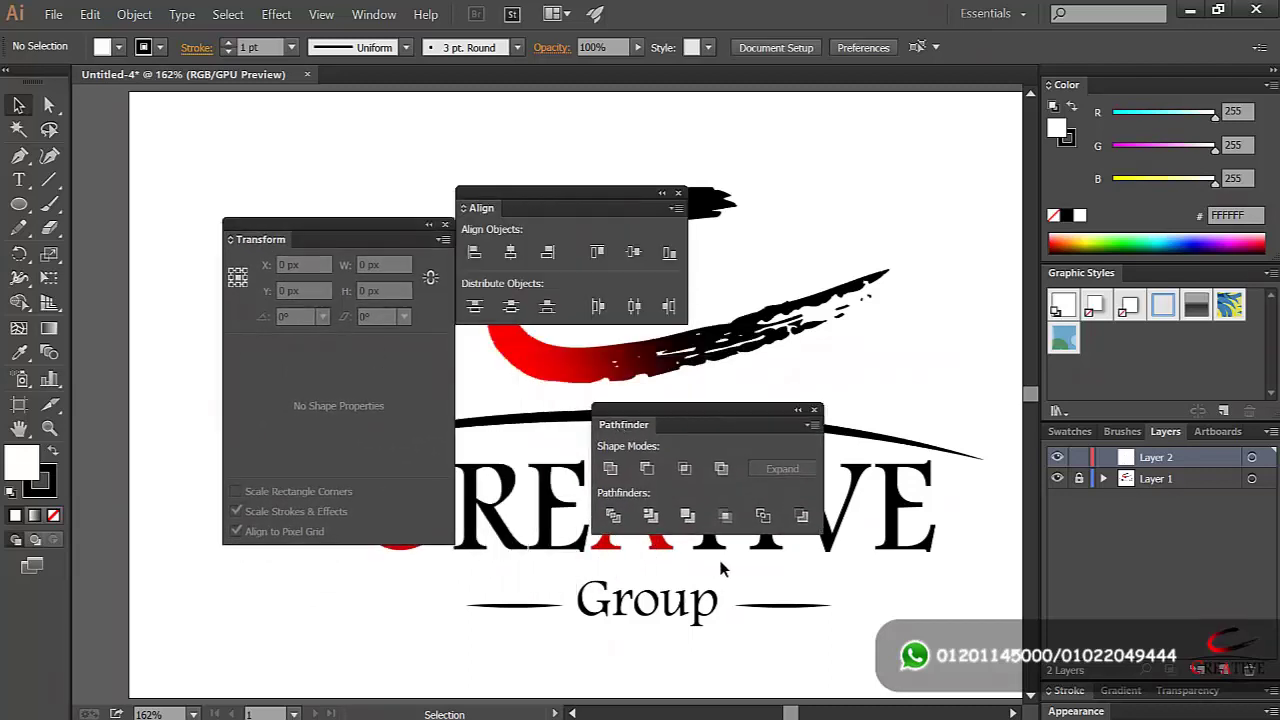
pyautogui.click(445, 224)
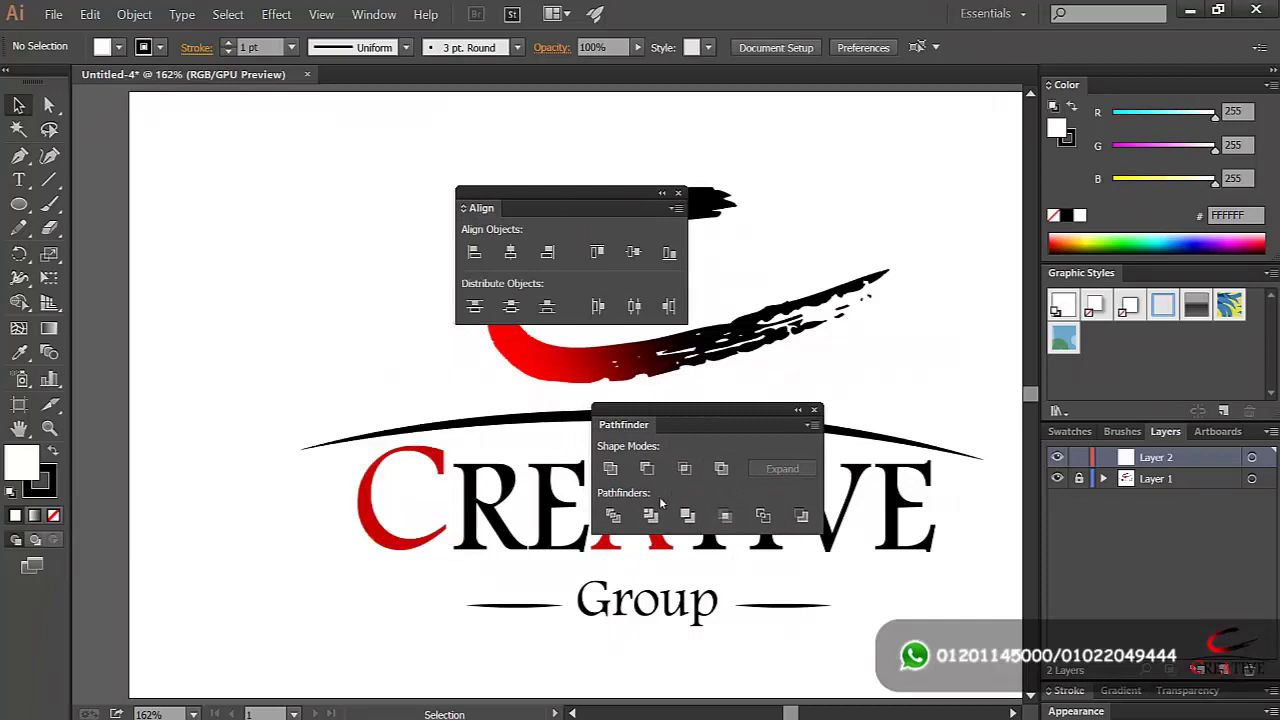
pyautogui.moveTo(760, 418)
pyautogui.mouseDown()
pyautogui.moveTo(620, 360)
pyautogui.moveTo(623, 333)
pyautogui.mouseUp()
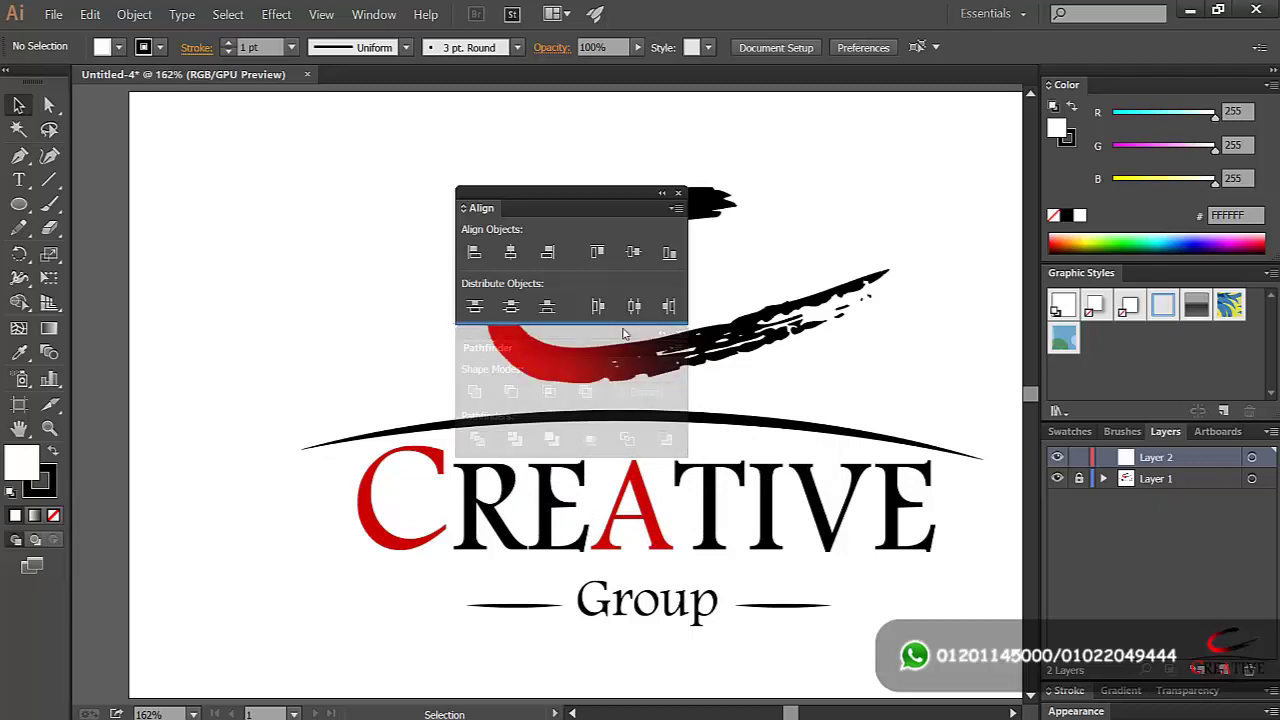
# Step: Stack Pathfinder under Align, dock the pair at right, then place both at the top-left
pyautogui.moveTo(623, 333); pyautogui.dragTo(623, 333)
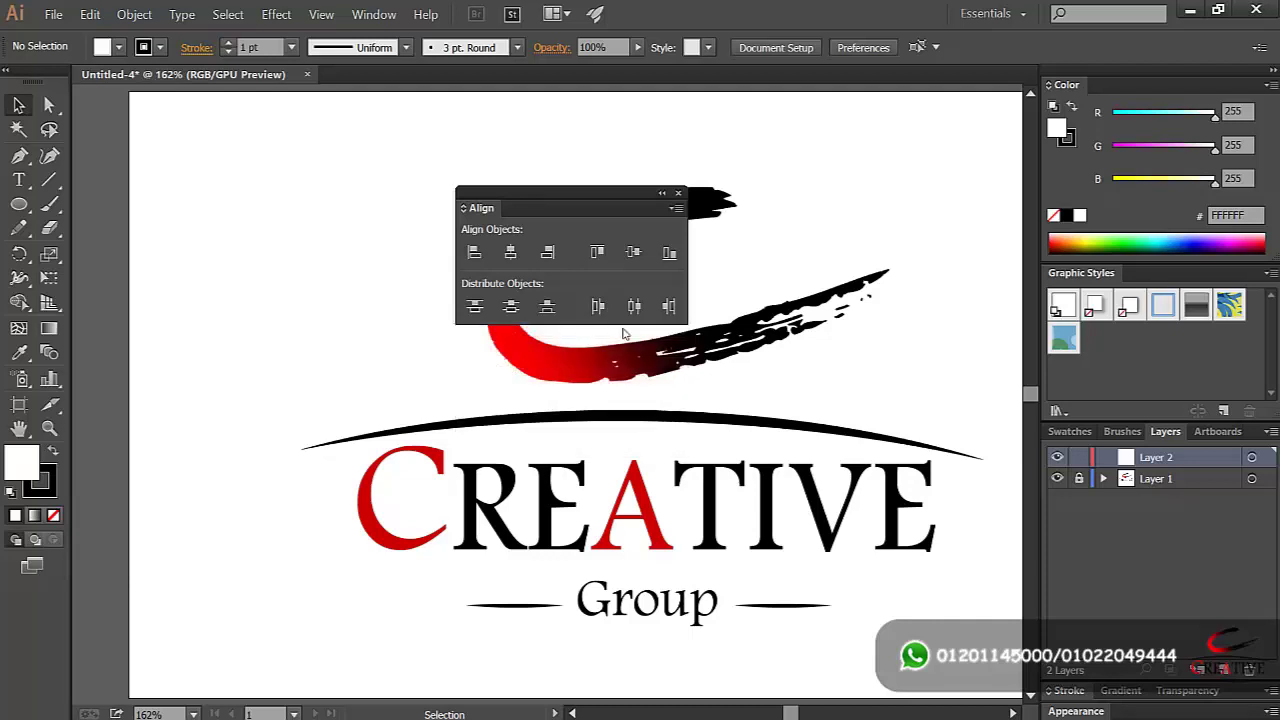
pyautogui.moveTo(613, 194)
pyautogui.mouseDown()
pyautogui.moveTo(693, 201)
pyautogui.moveTo(813, 426)
pyautogui.moveTo(1145, 442)
pyautogui.moveTo(1189, 431)
pyautogui.mouseUp()
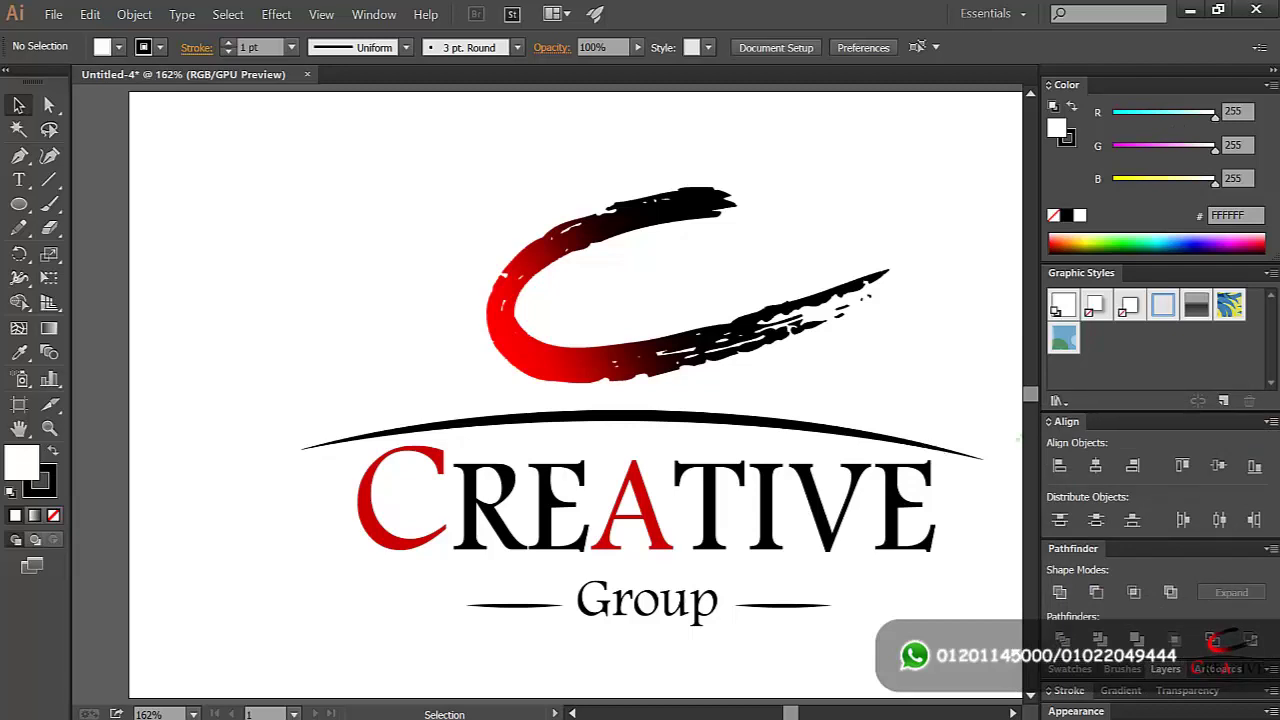
pyautogui.moveTo(1227, 430)
pyautogui.mouseDown()
pyautogui.moveTo(574, 317)
pyautogui.moveTo(258, 95)
pyautogui.mouseUp()
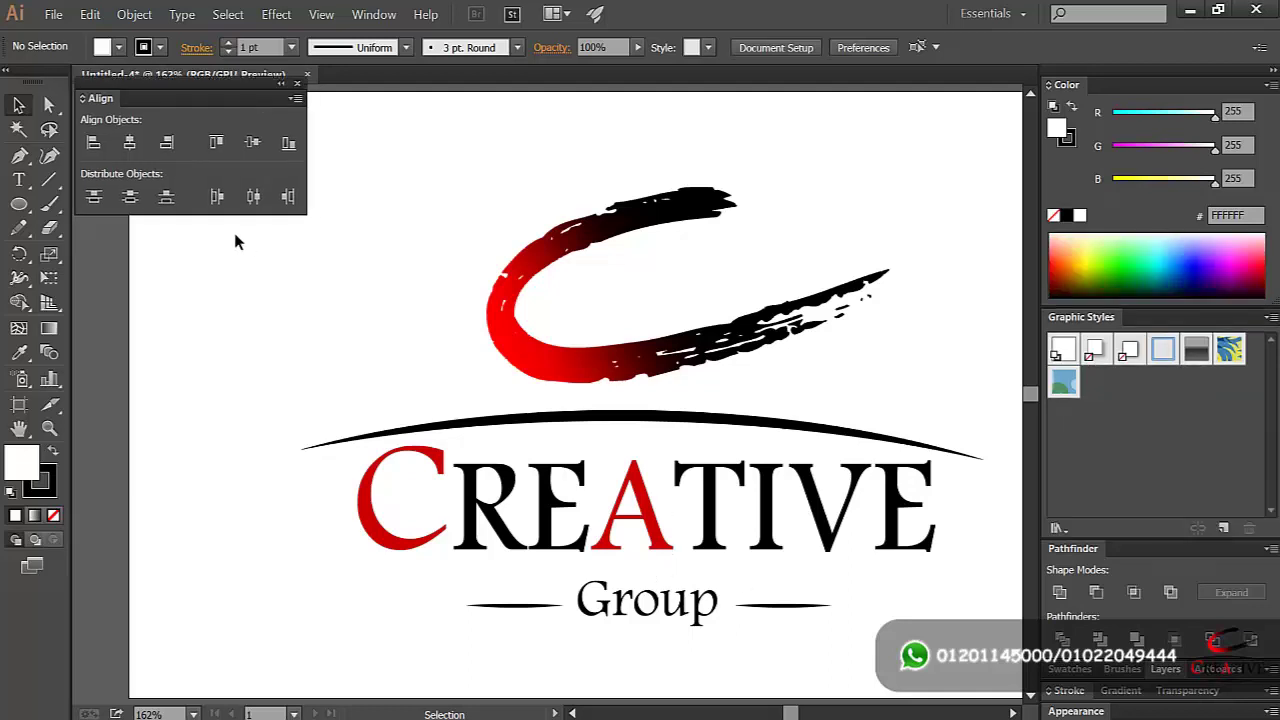
pyautogui.moveTo(1163, 549); pyautogui.dragTo(198, 226)
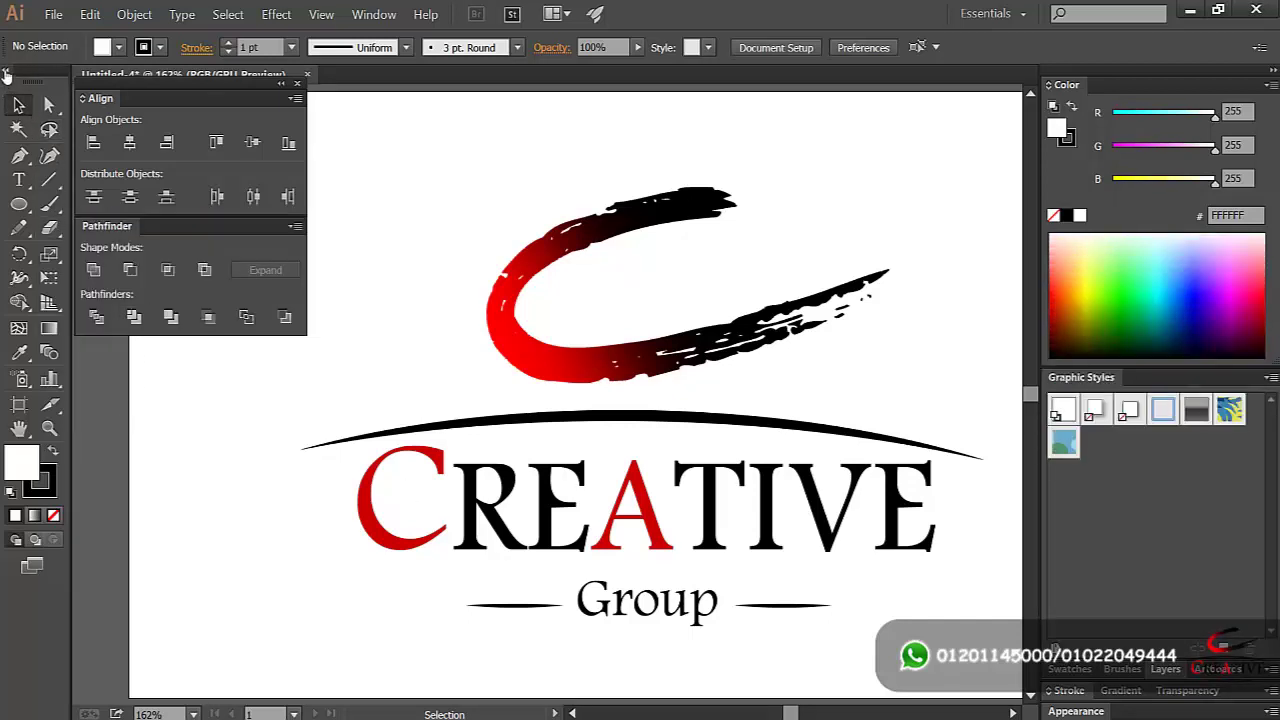
# Step: Toggle the Tools panel between one and two columns, ending on two, and show the workspaces list
pyautogui.click(7, 75)
pyautogui.click(7, 75)
pyautogui.click(7, 75)
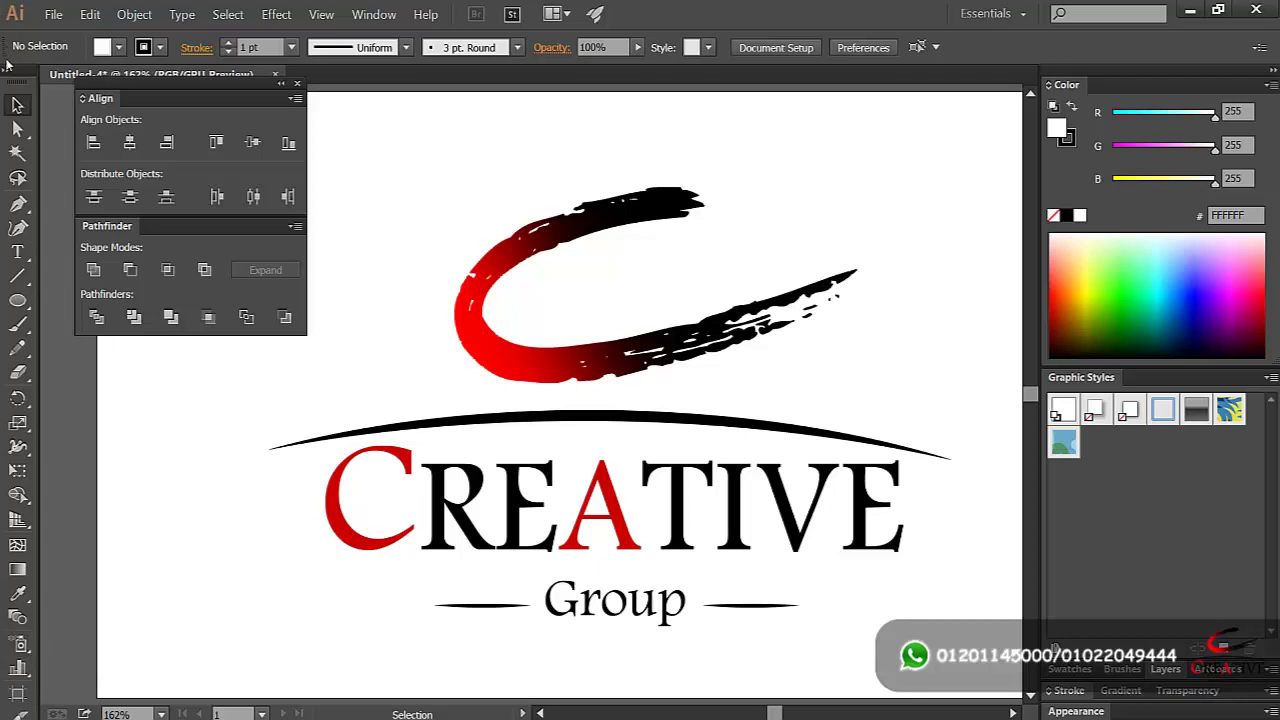
pyautogui.click(6, 74)
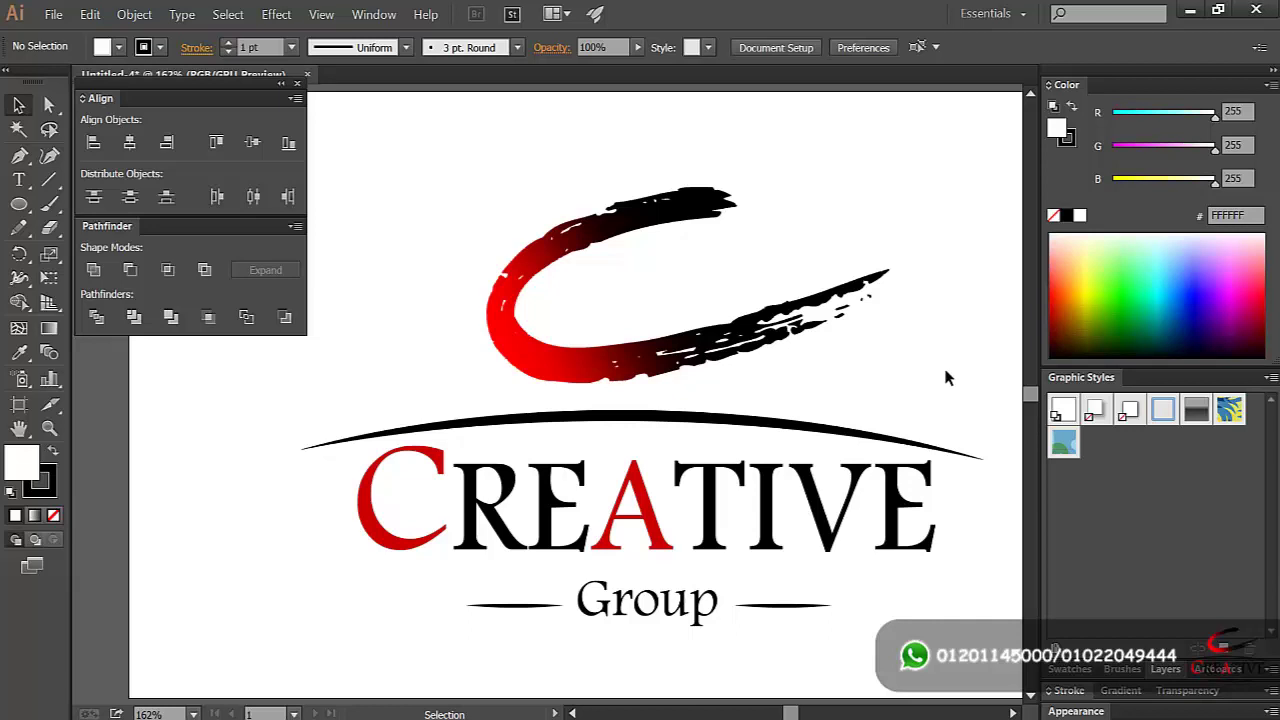
pyautogui.click(995, 13)
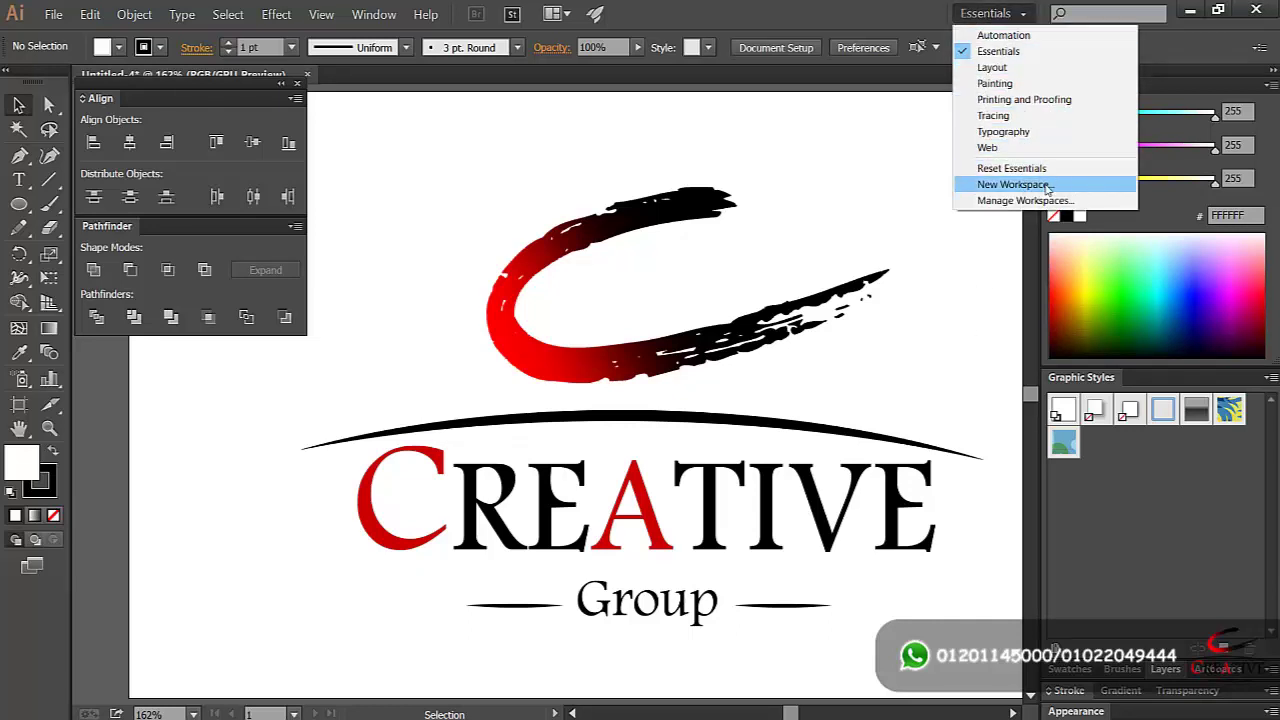
# Step: Save the panel layout as a new workspace named 'sarah', then switch back to Essentials
pyautogui.click(1012, 184)
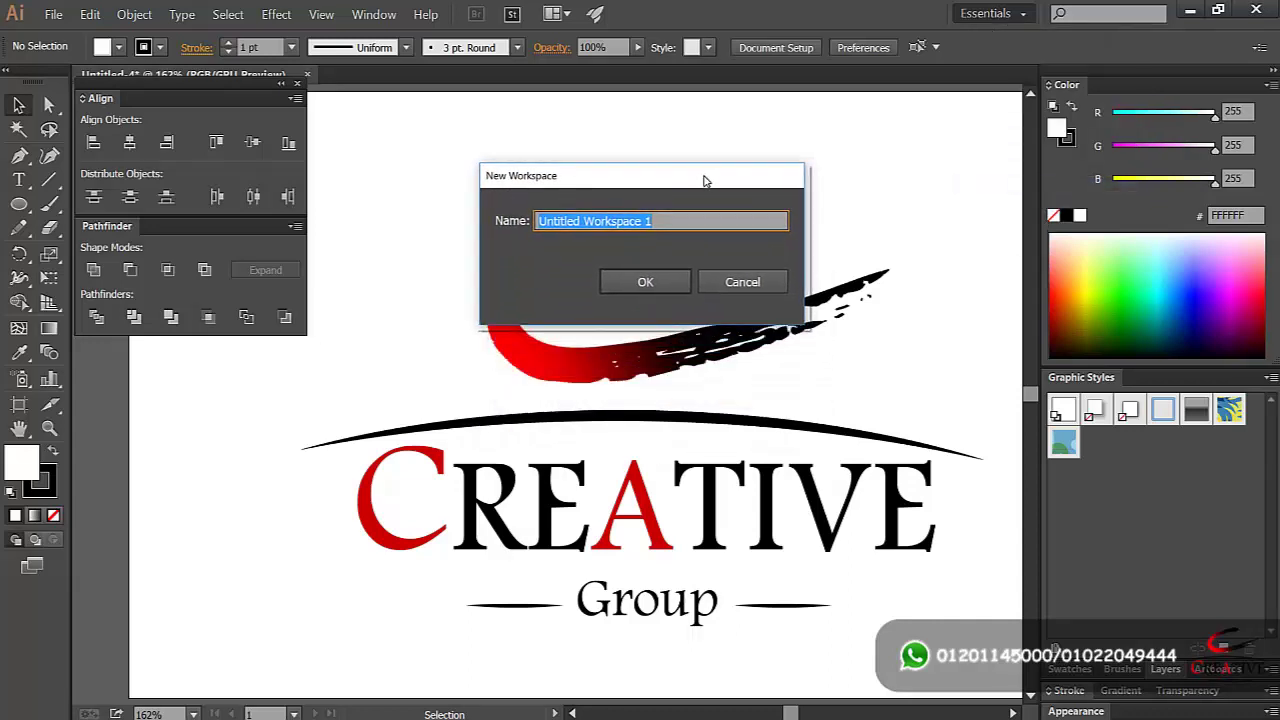
pyautogui.write('sarah')
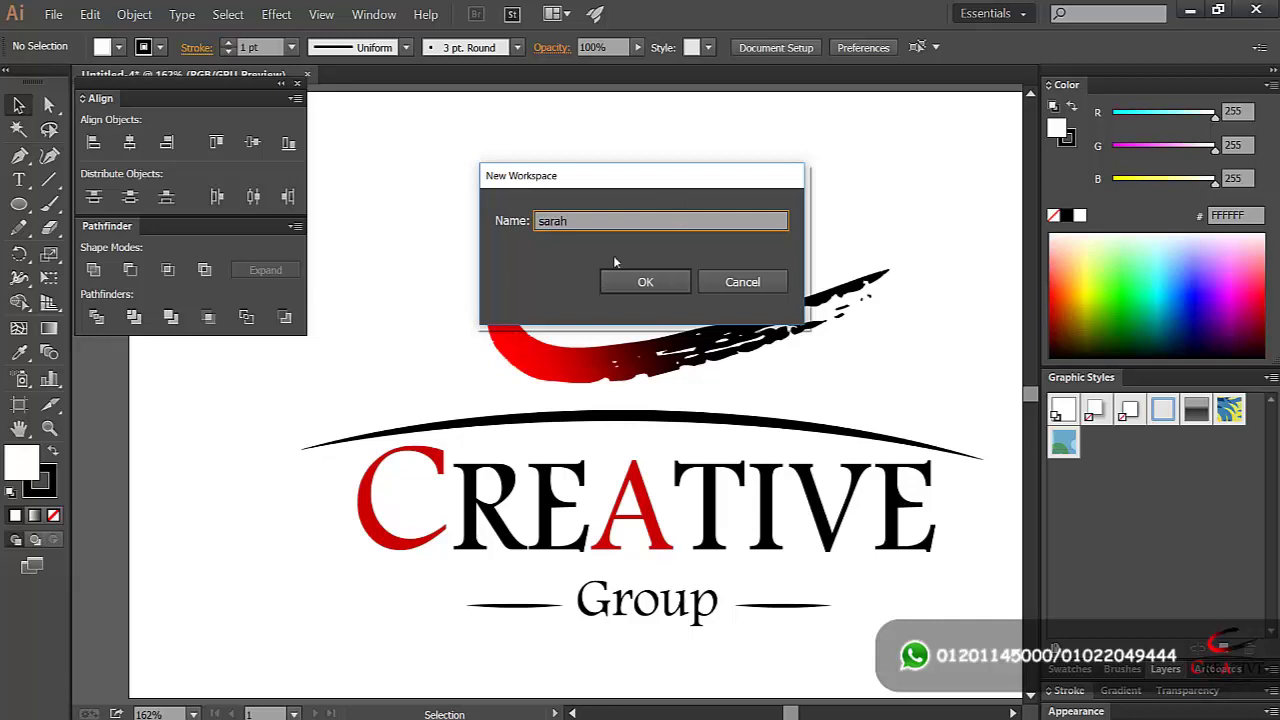
pyautogui.click(645, 281)
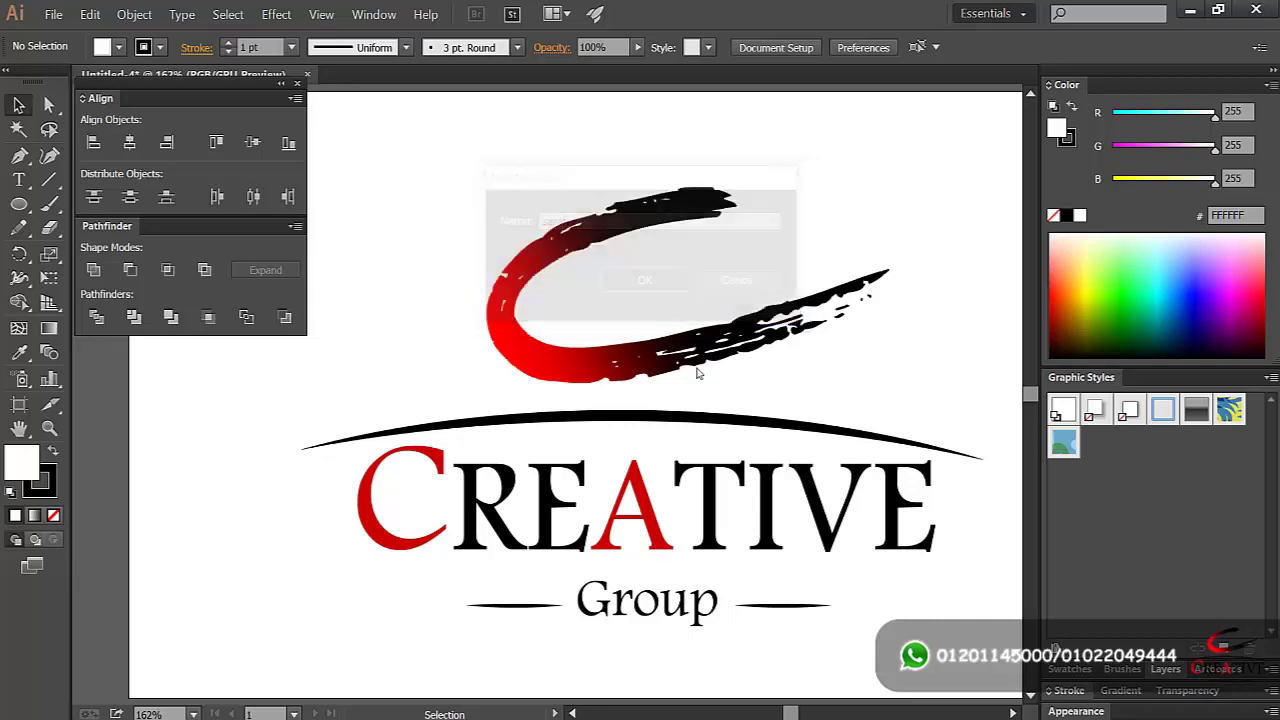
pyautogui.click(1000, 14)
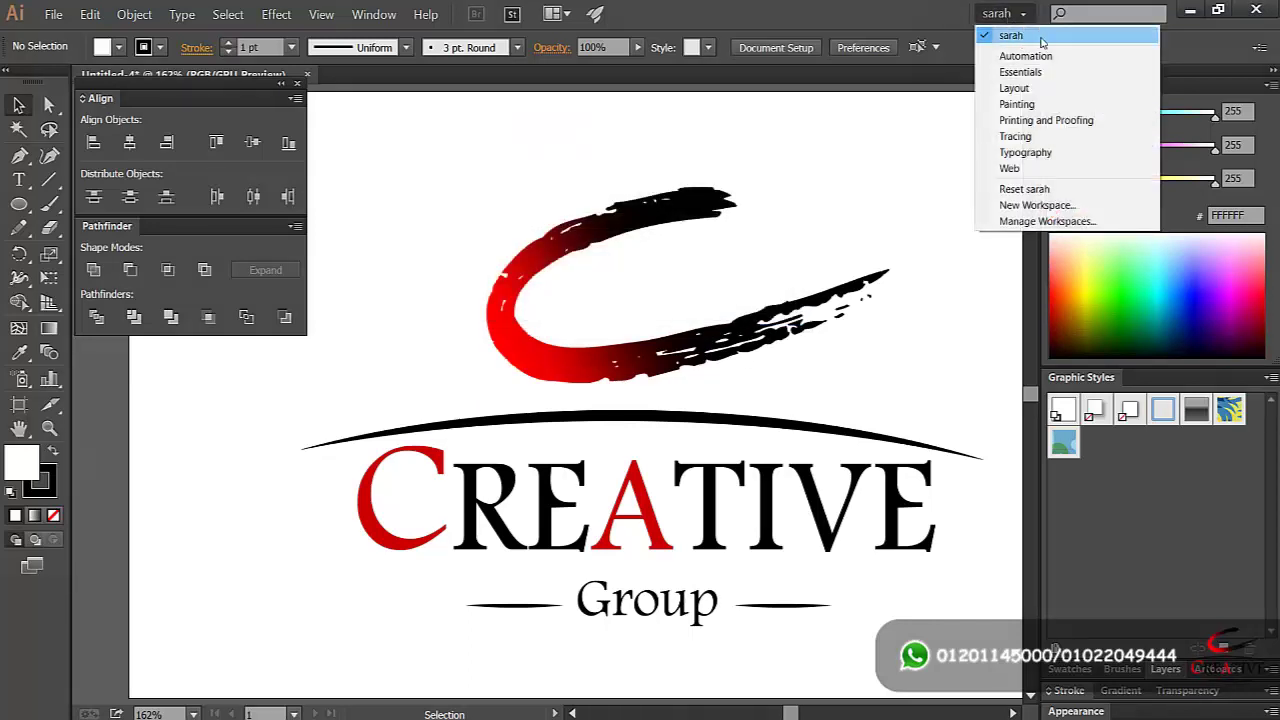
pyautogui.click(1100, 72)
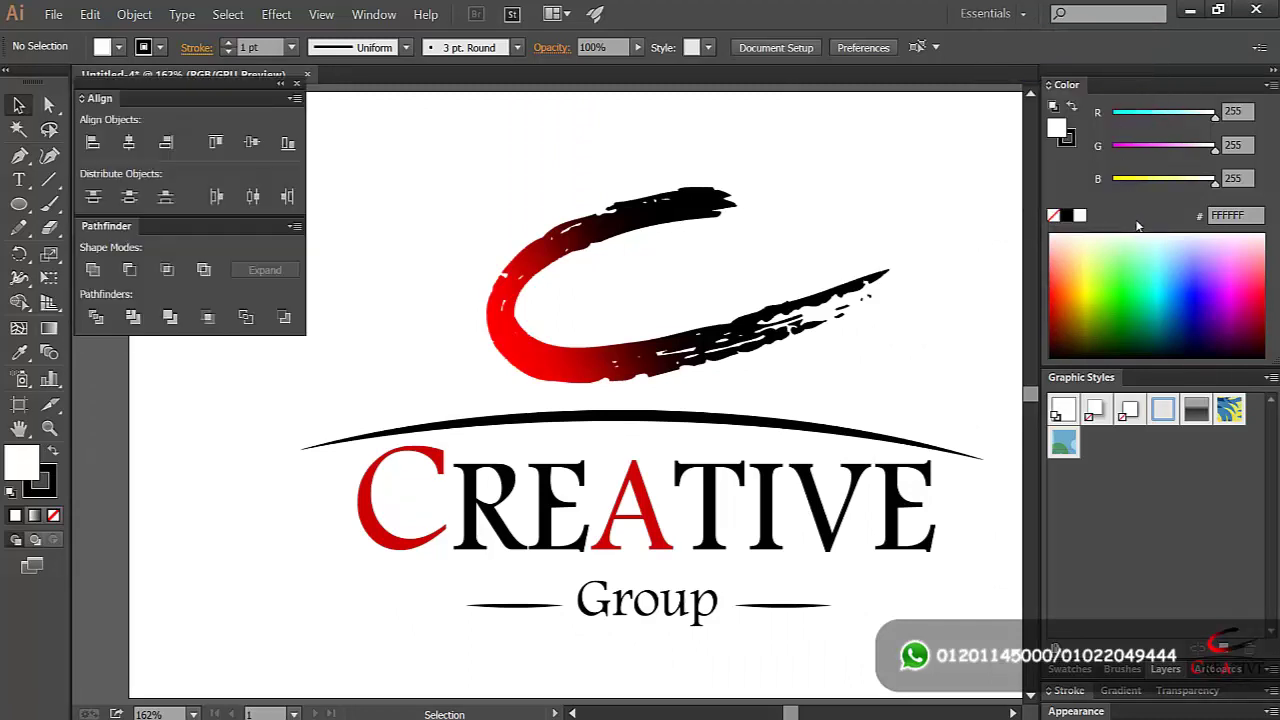
# Step: Reset the Essentials workspace to its default panels and collapse the Libraries panel
pyautogui.click(1005, 14)
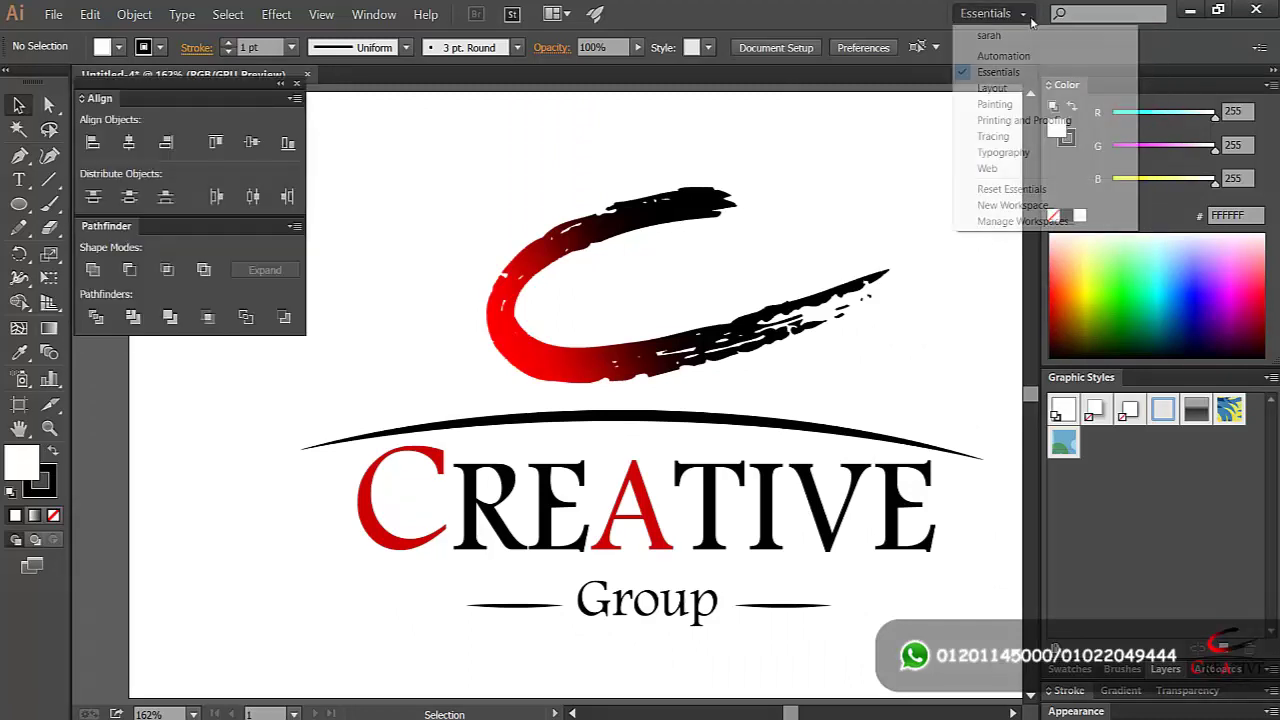
pyautogui.click(1071, 190)
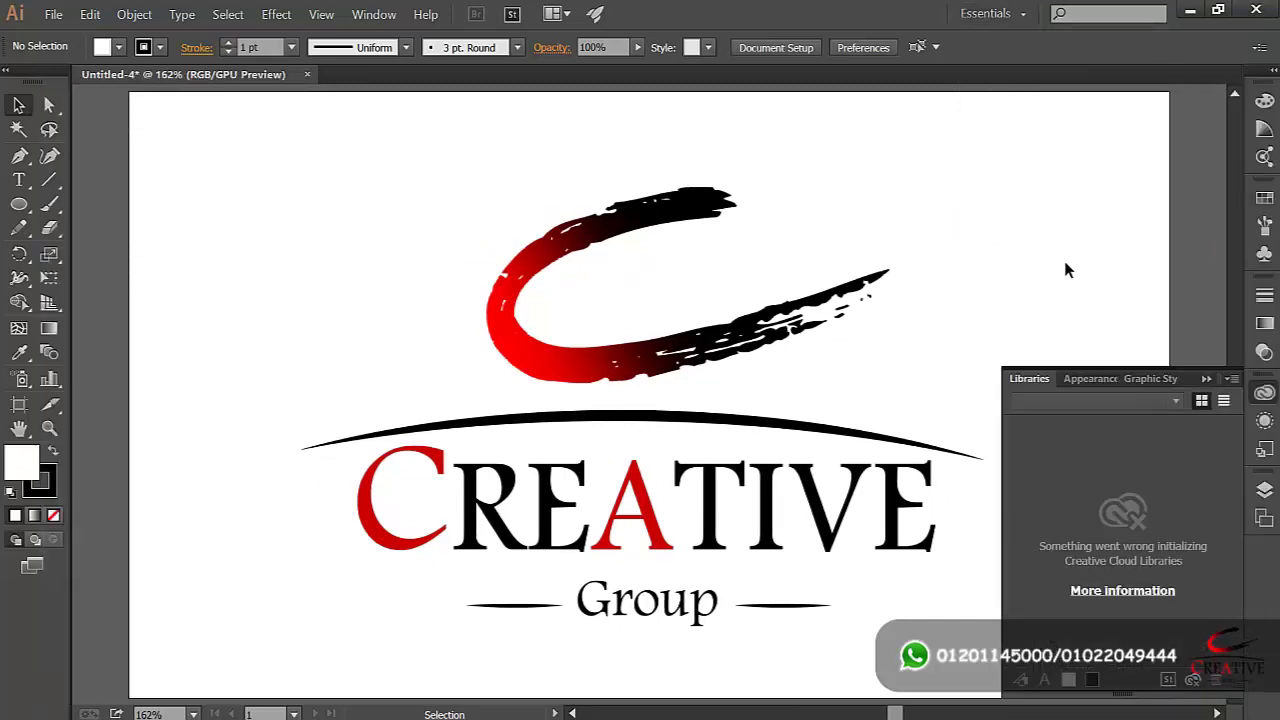
pyautogui.click(1206, 379)
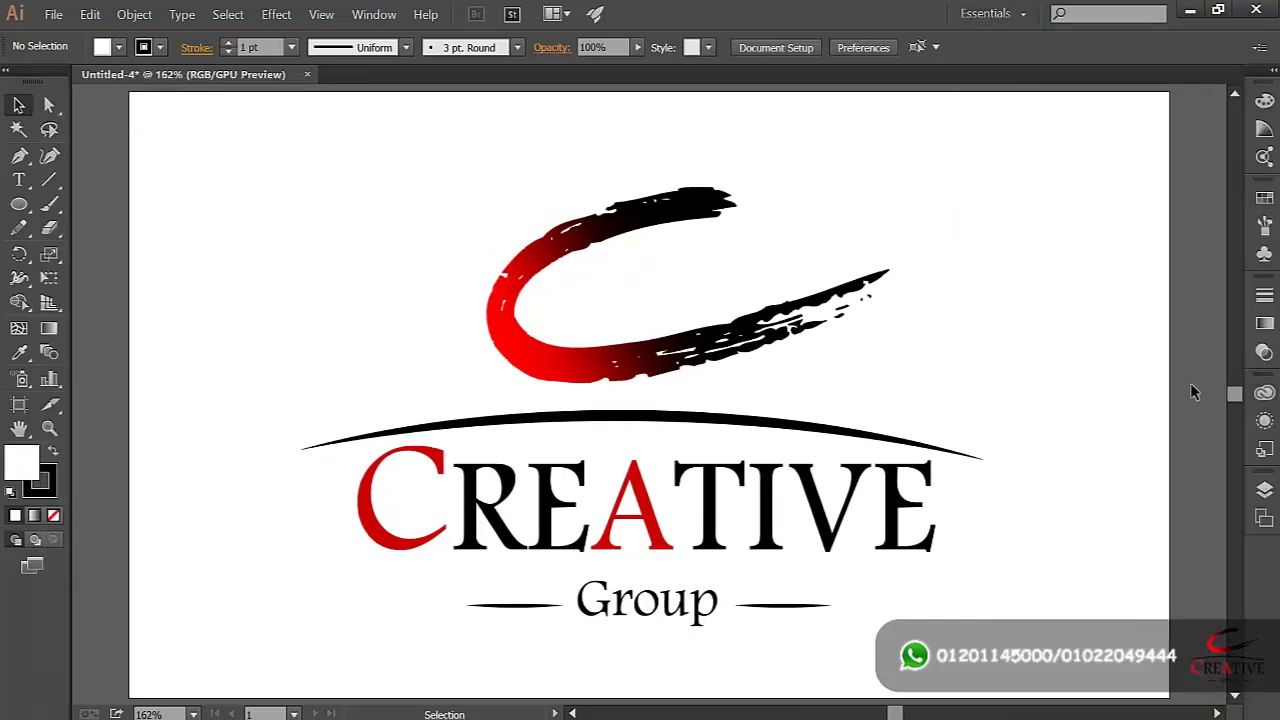
# Step: Switch back to the custom workspace, restoring the Align/Pathfinder stack and docked Color panel
pyautogui.click(990, 14)
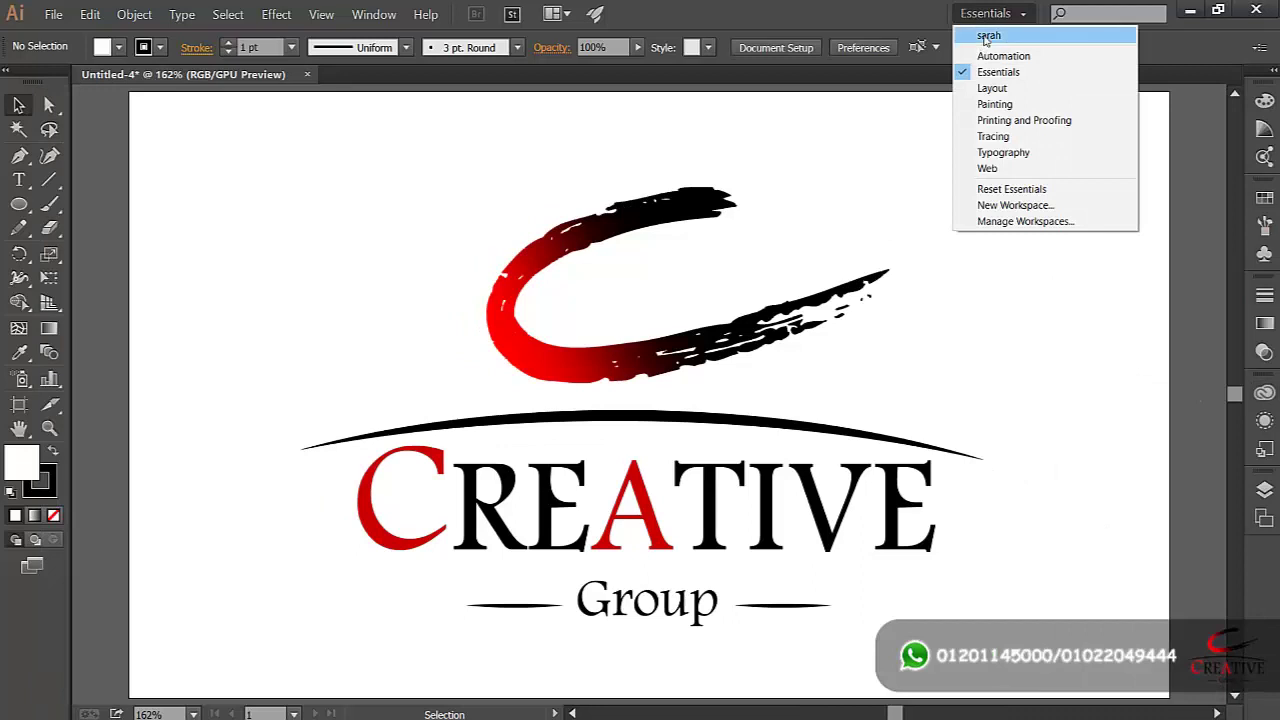
pyautogui.click(988, 35)
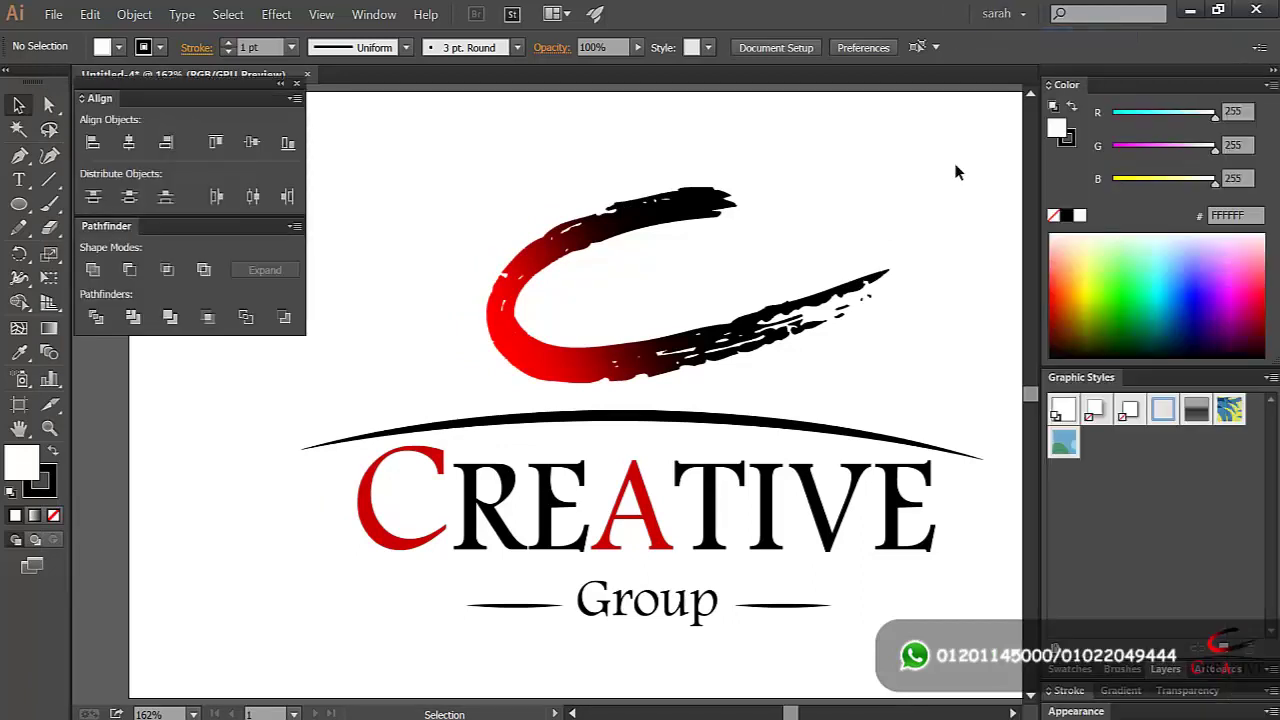
pyautogui.click(1024, 13)
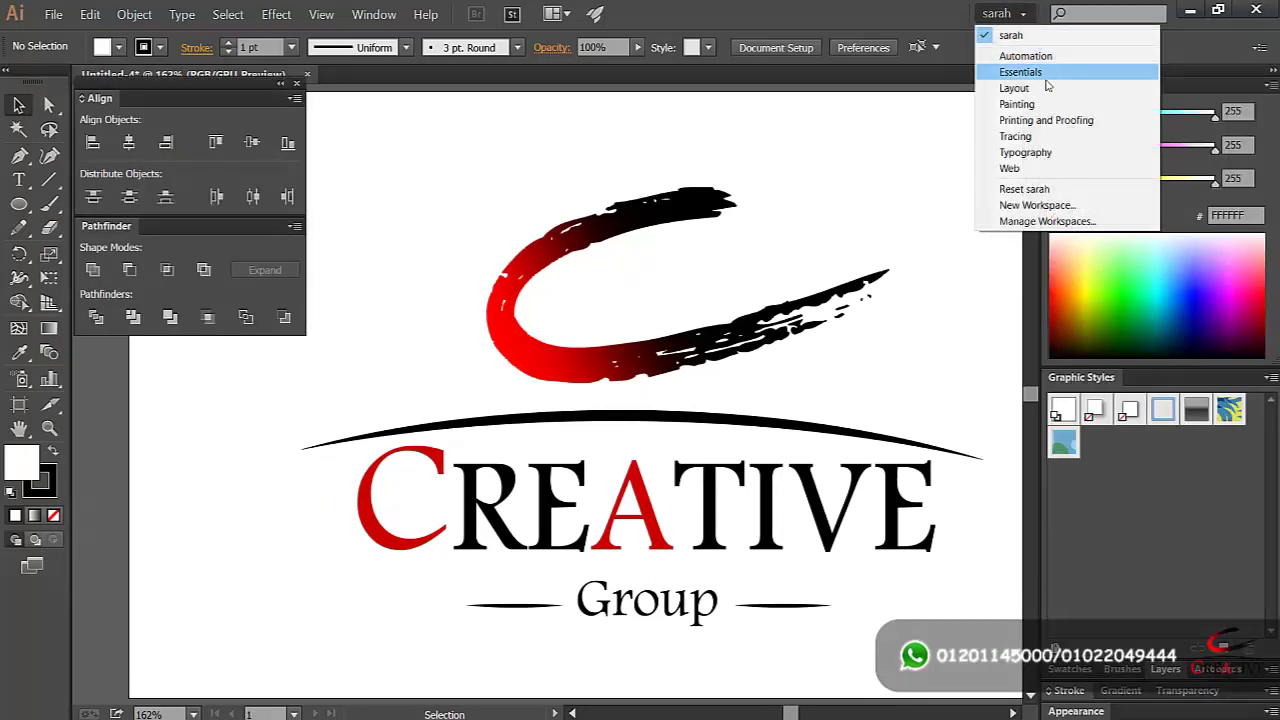
# Step: Delete the custom workspace in Manage Workspaces and confirm the deletion
pyautogui.click(1104, 224)
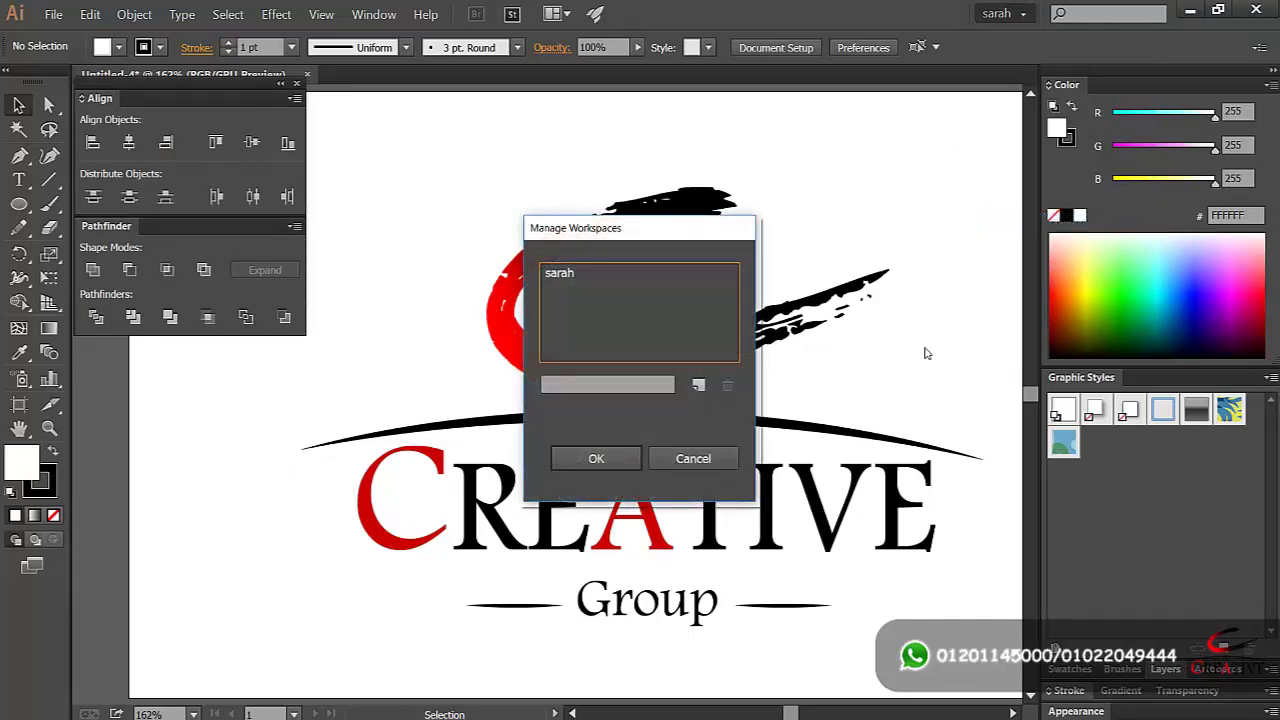
pyautogui.moveTo(658, 243); pyautogui.dragTo(720, 158)
pyautogui.click(622, 188)
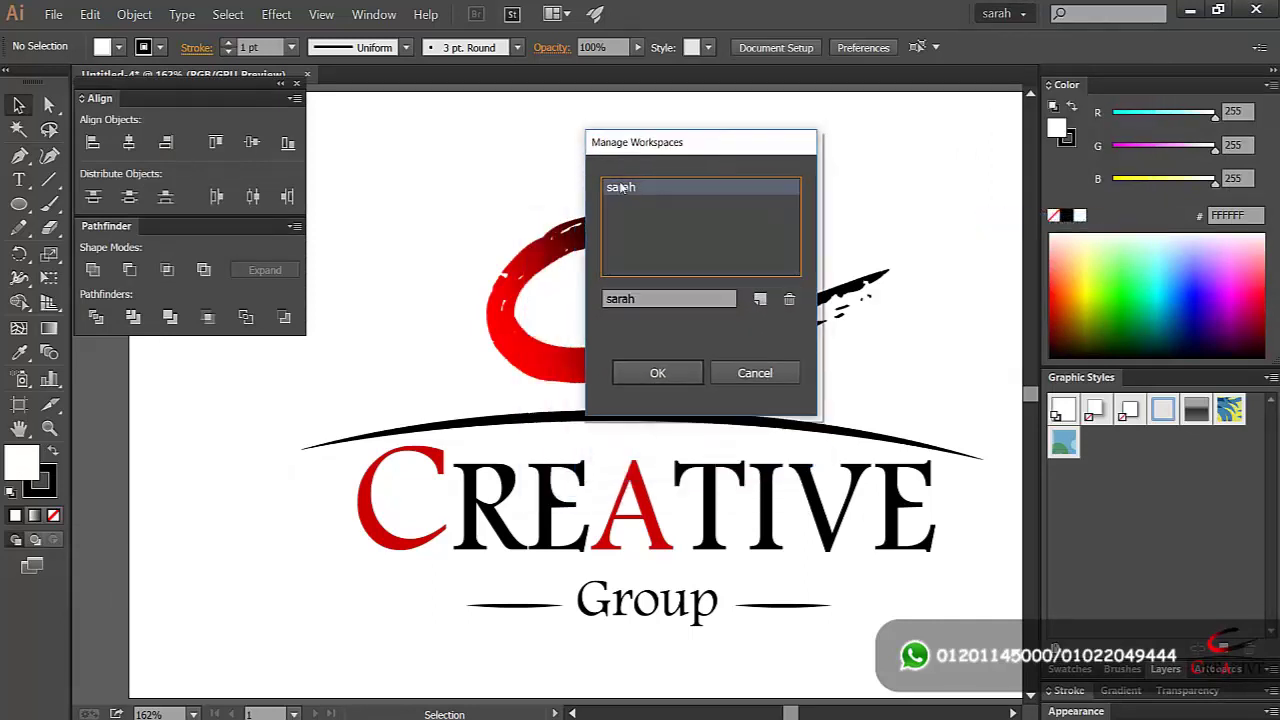
pyautogui.click(789, 299)
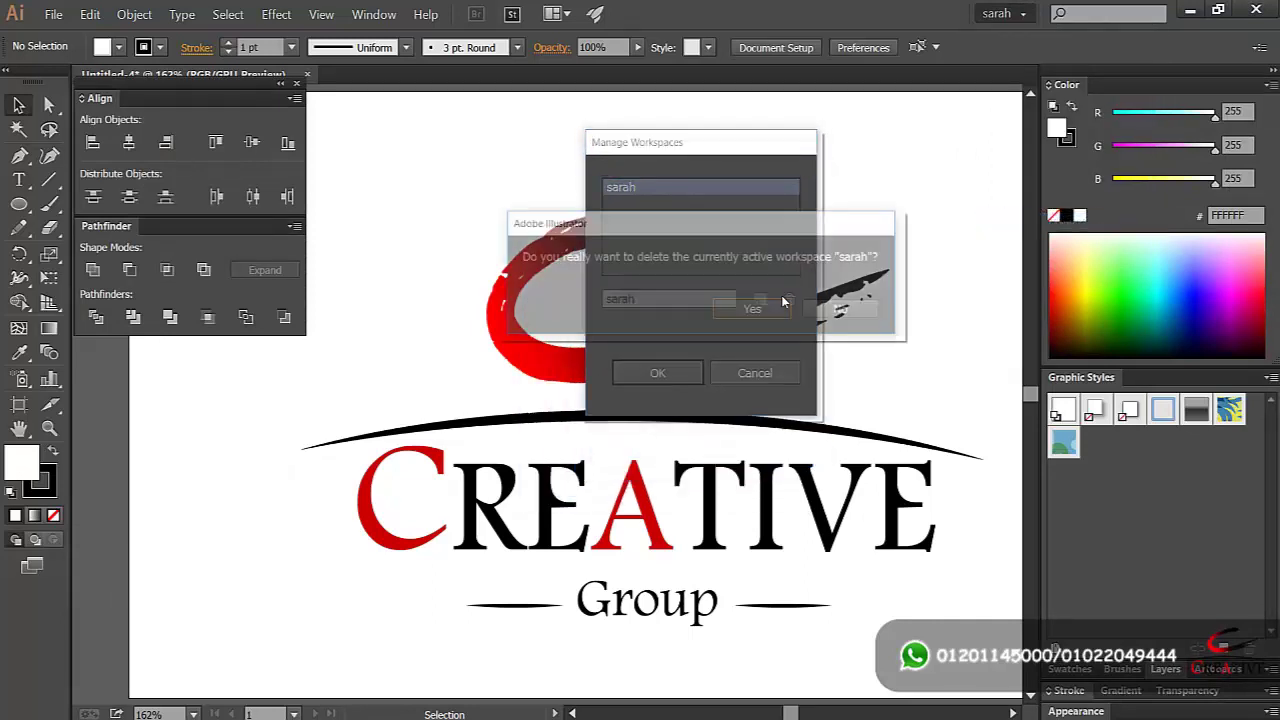
pyautogui.click(760, 312)
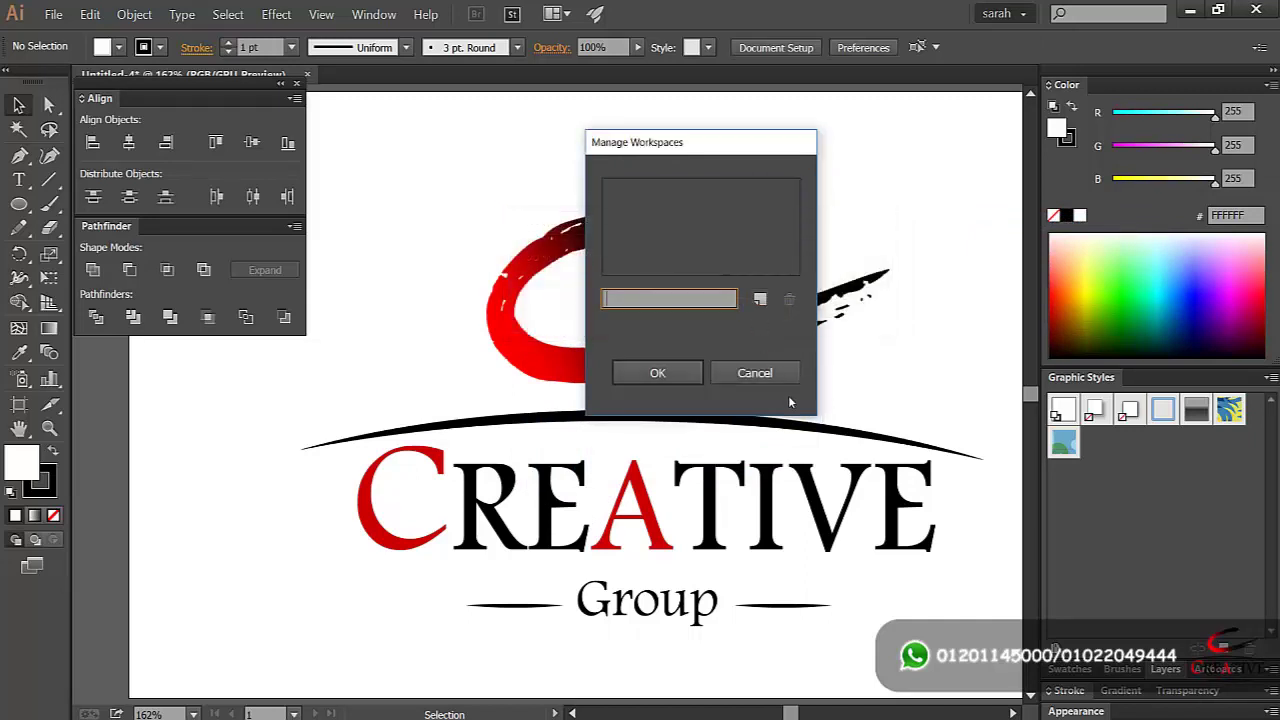
pyautogui.click(690, 374)
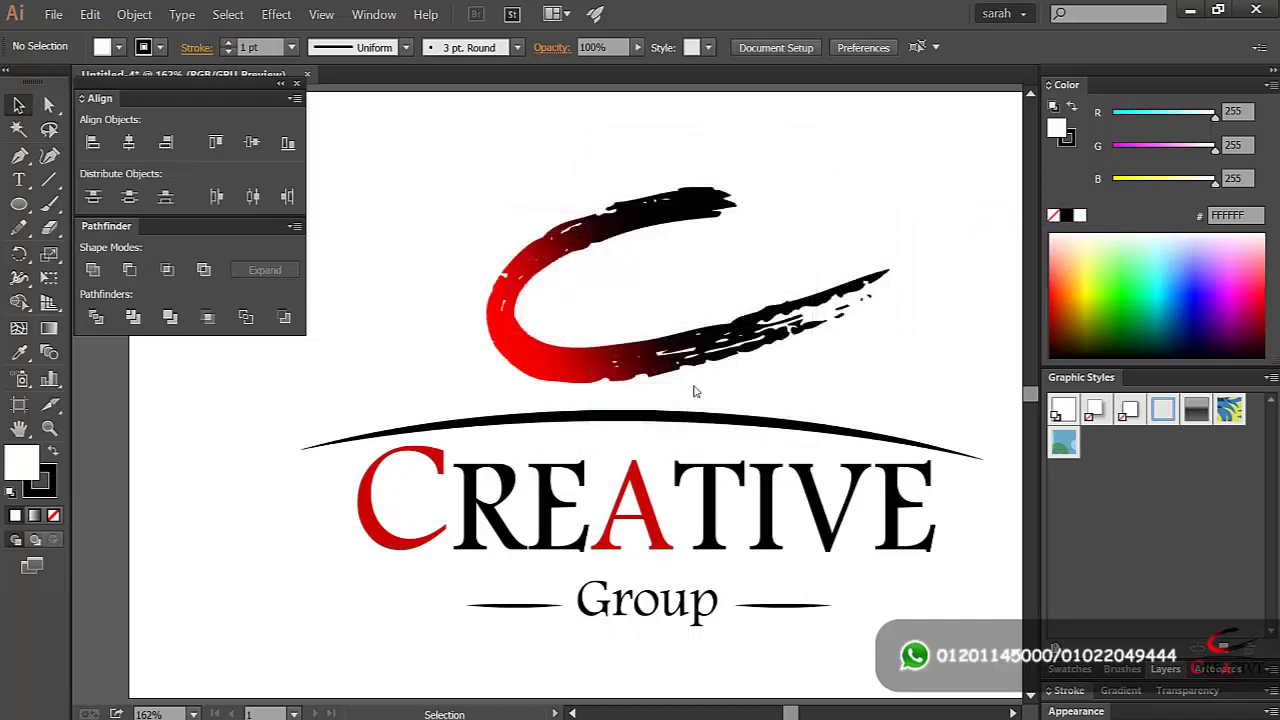
# Step: Reset Essentials to its default layout and collapse the Libraries panel group
pyautogui.click(1005, 14)
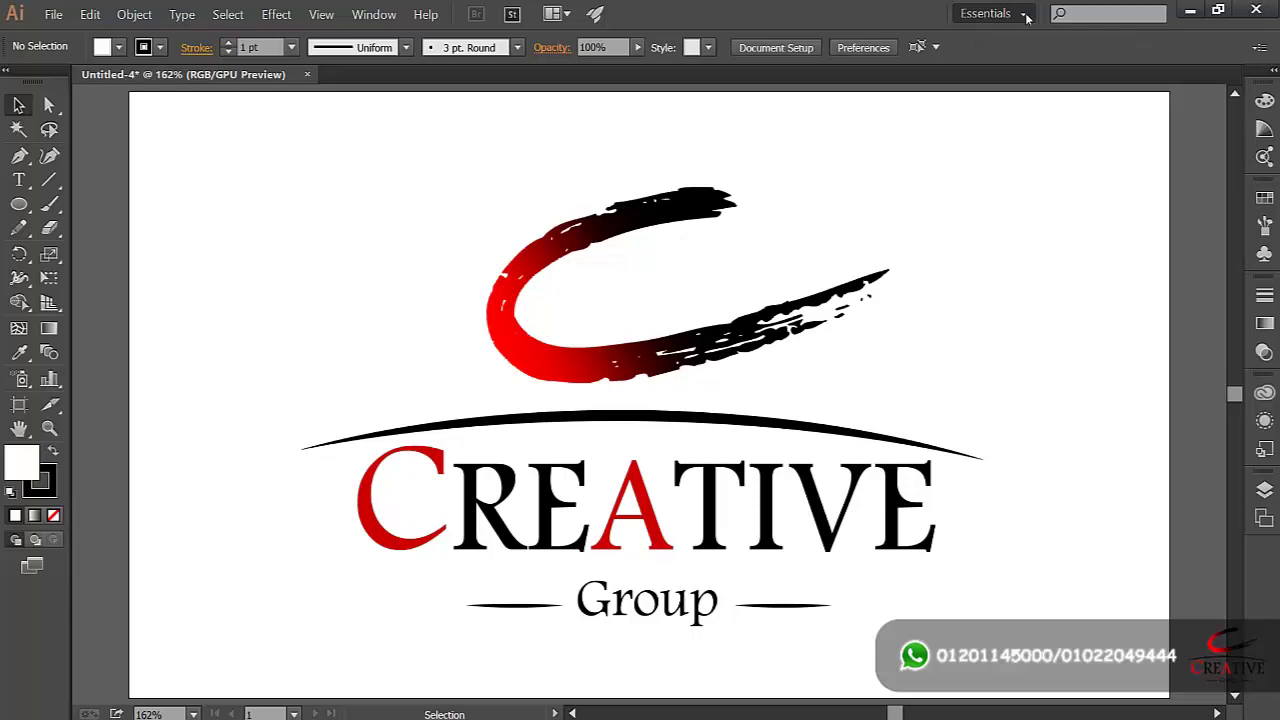
pyautogui.click(1025, 14)
pyautogui.click(1057, 170)
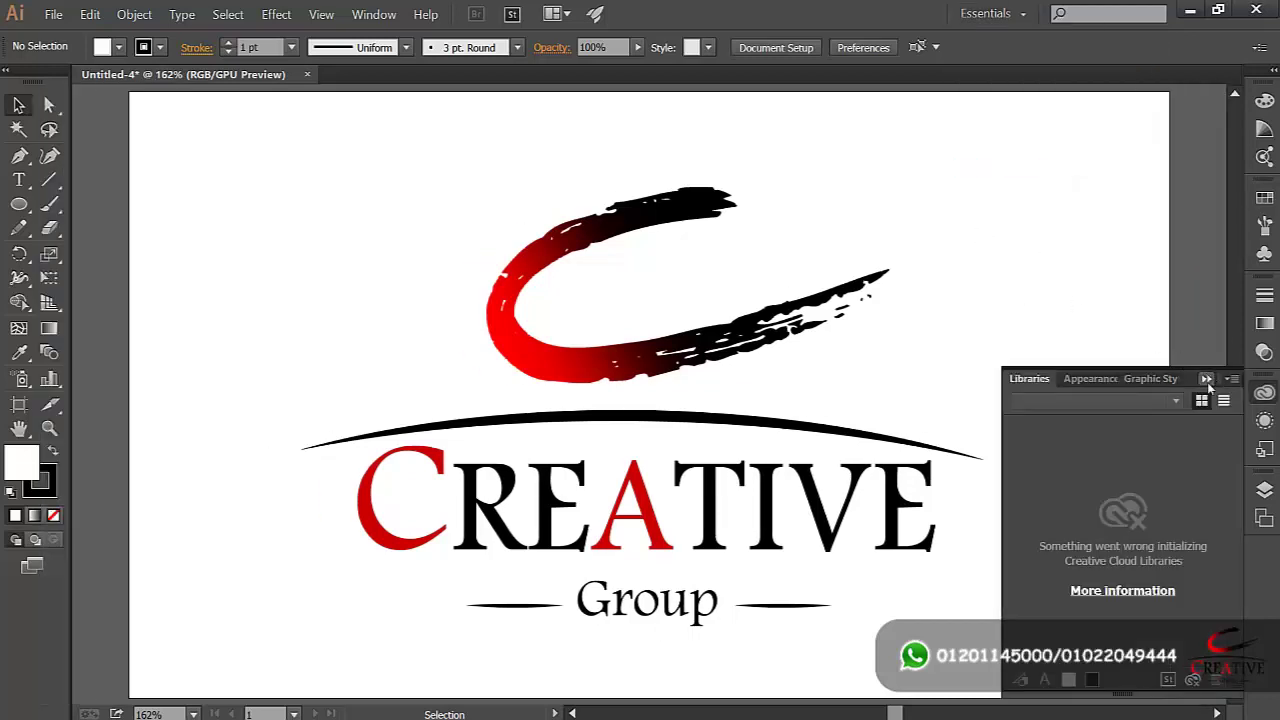
pyautogui.click(1206, 379)
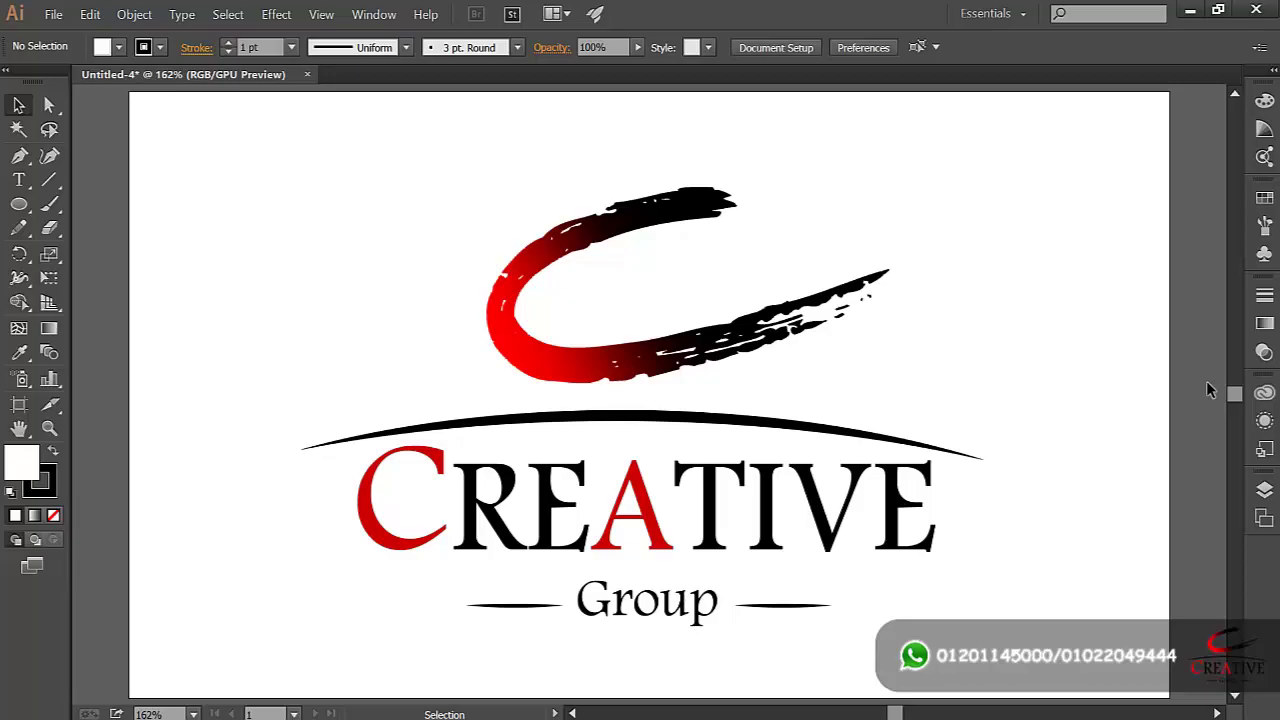